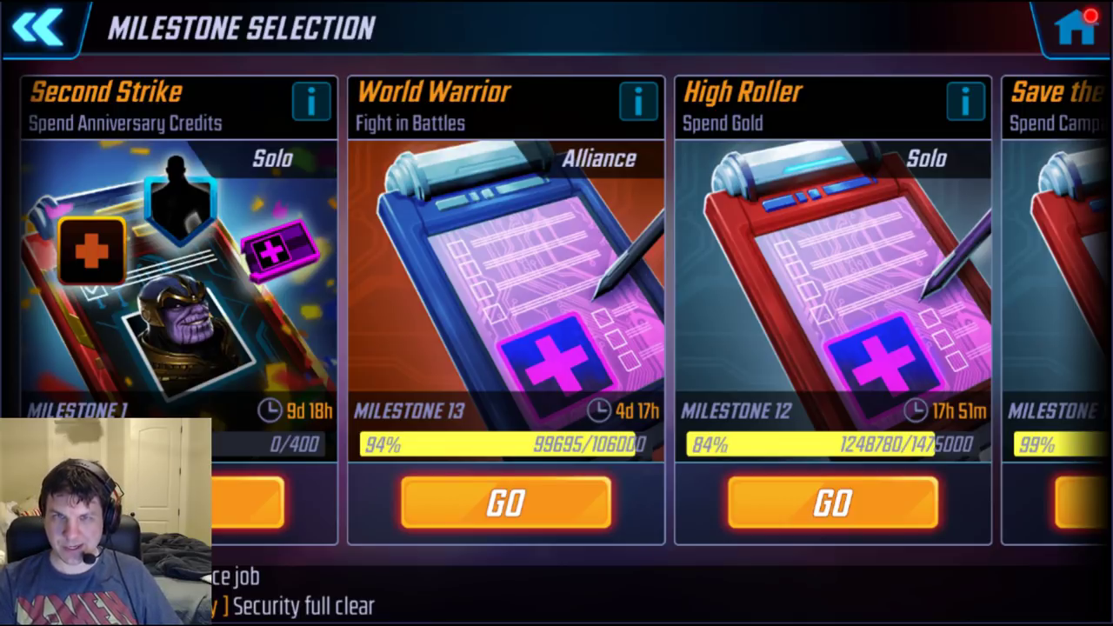
Open the Second Strike milestone event and look through its rewards up to Milestone 35.
left_click(248, 503)
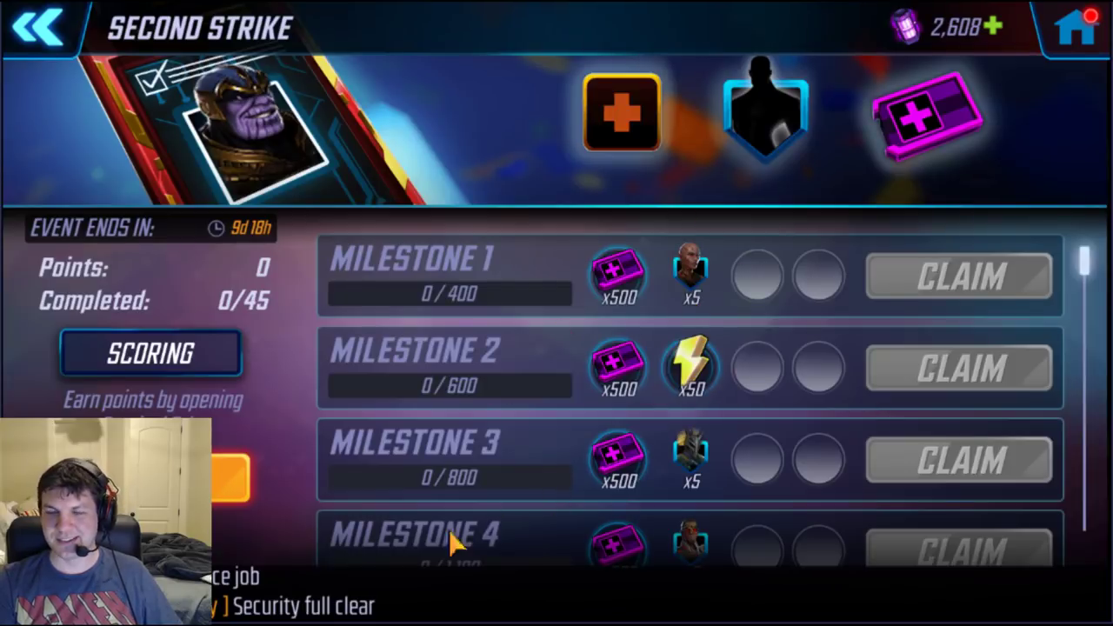
left_click_drag(448, 557, 673, 116)
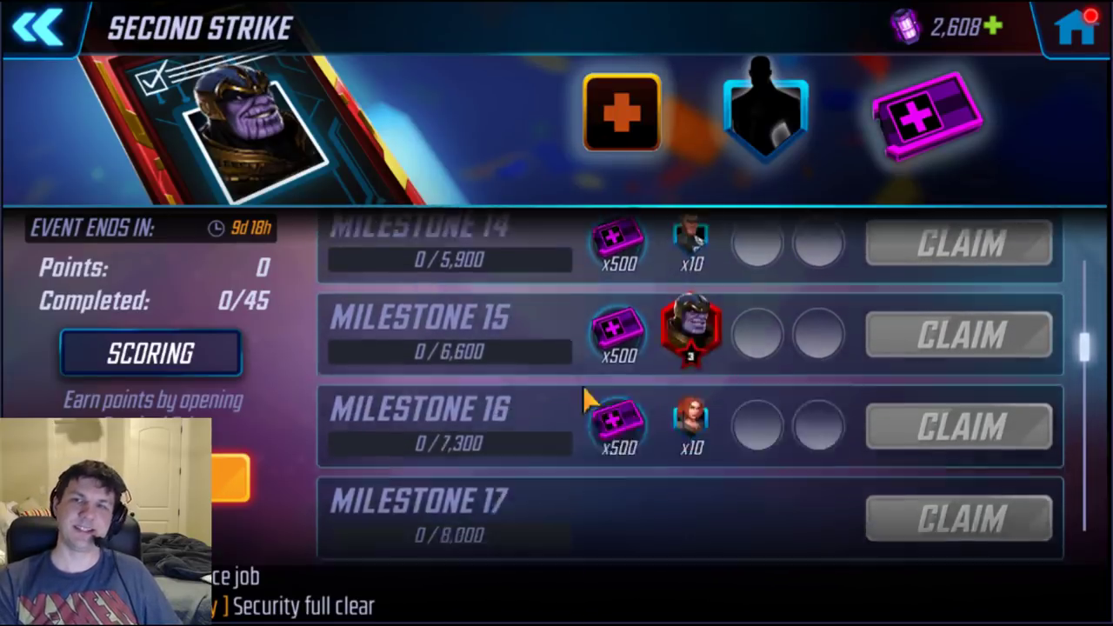
left_click_drag(596, 426, 527, 291)
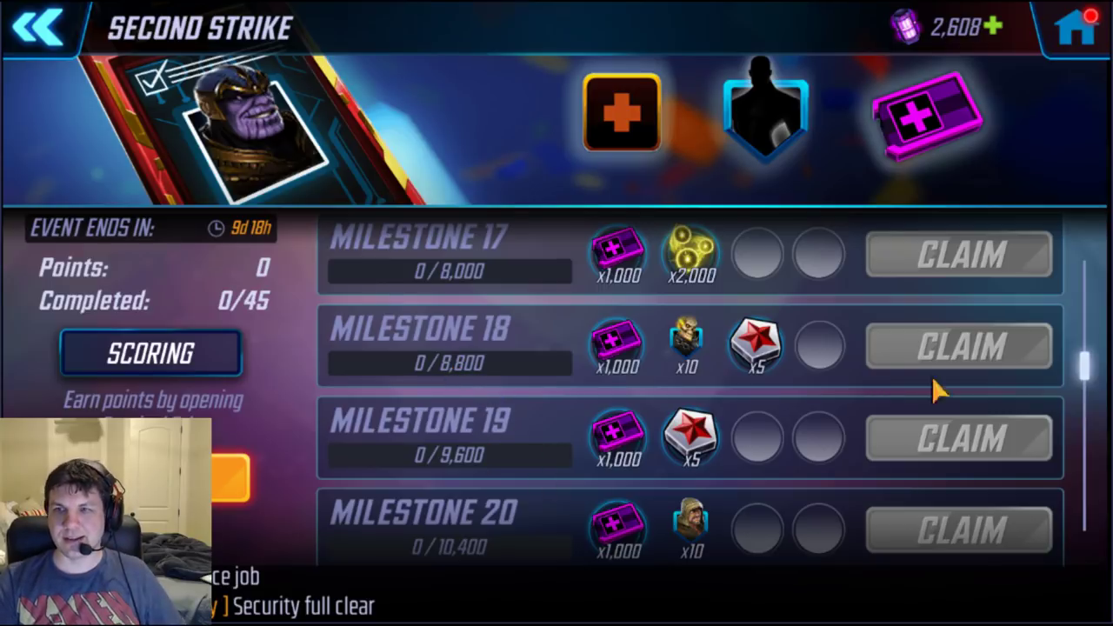
left_click_drag(1085, 372, 1078, 463)
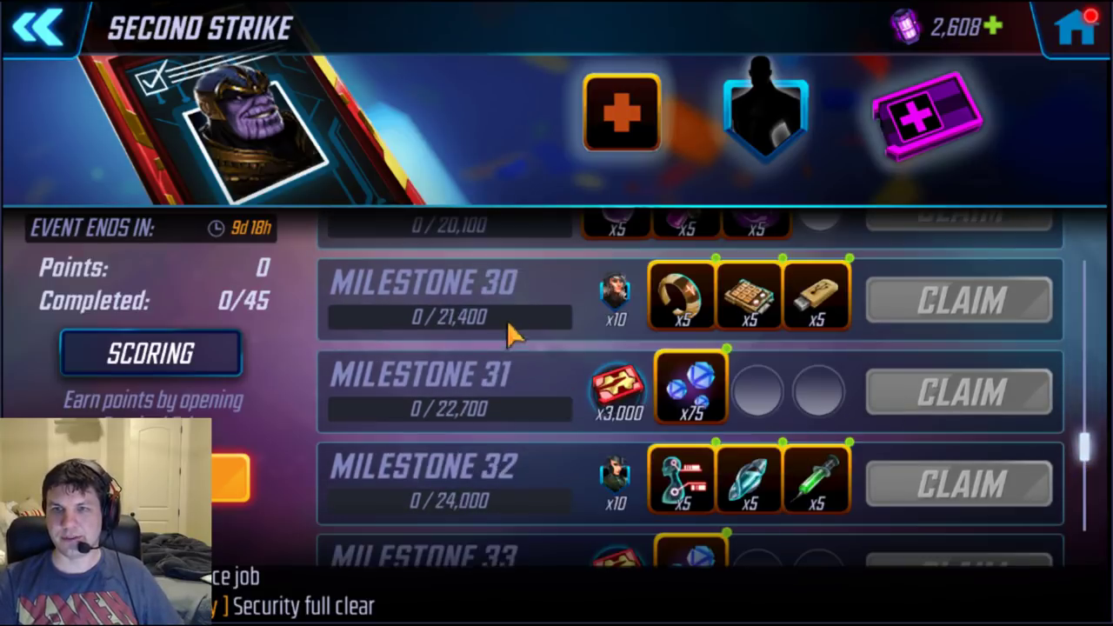
scroll(500, 383, "up", 5)
scroll(517, 365, "down", 4)
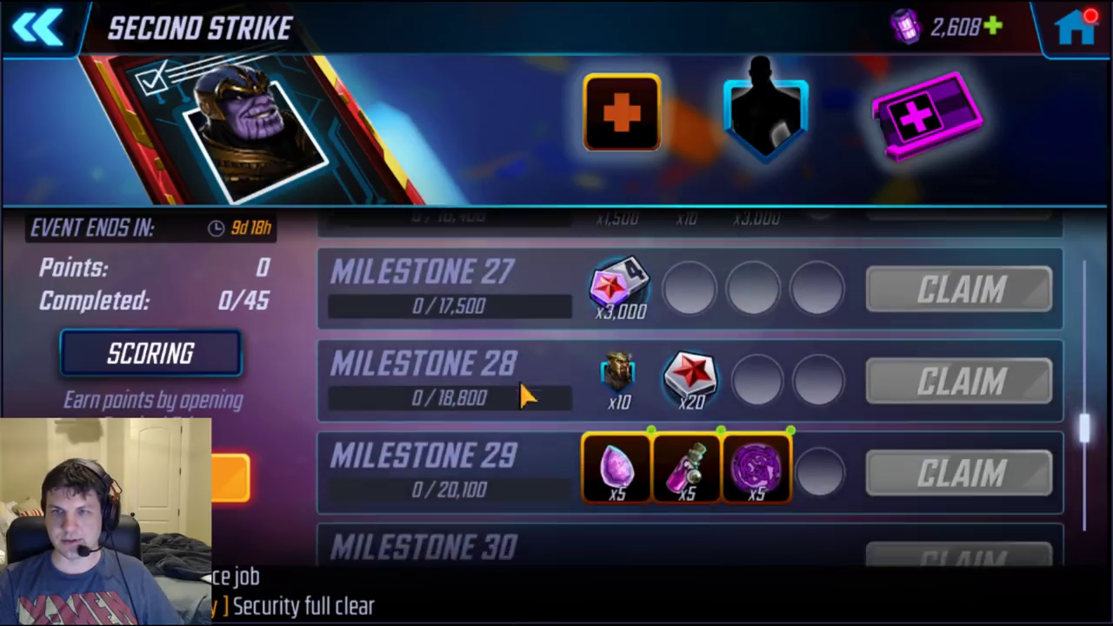
scroll(516, 357, "up", 1)
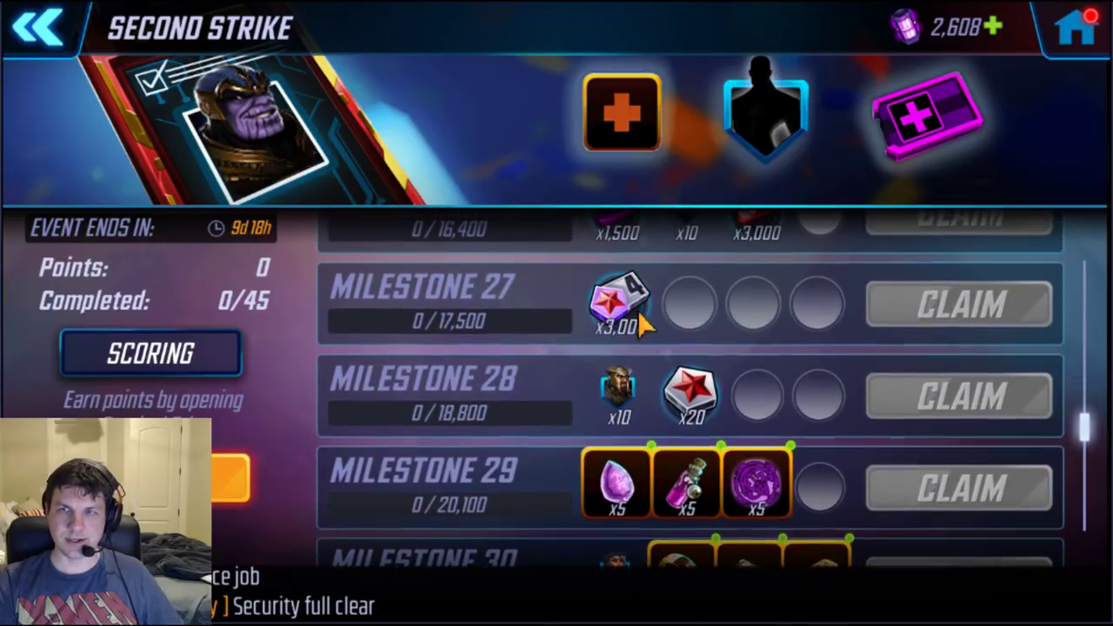
scroll(527, 426, "down", 2)
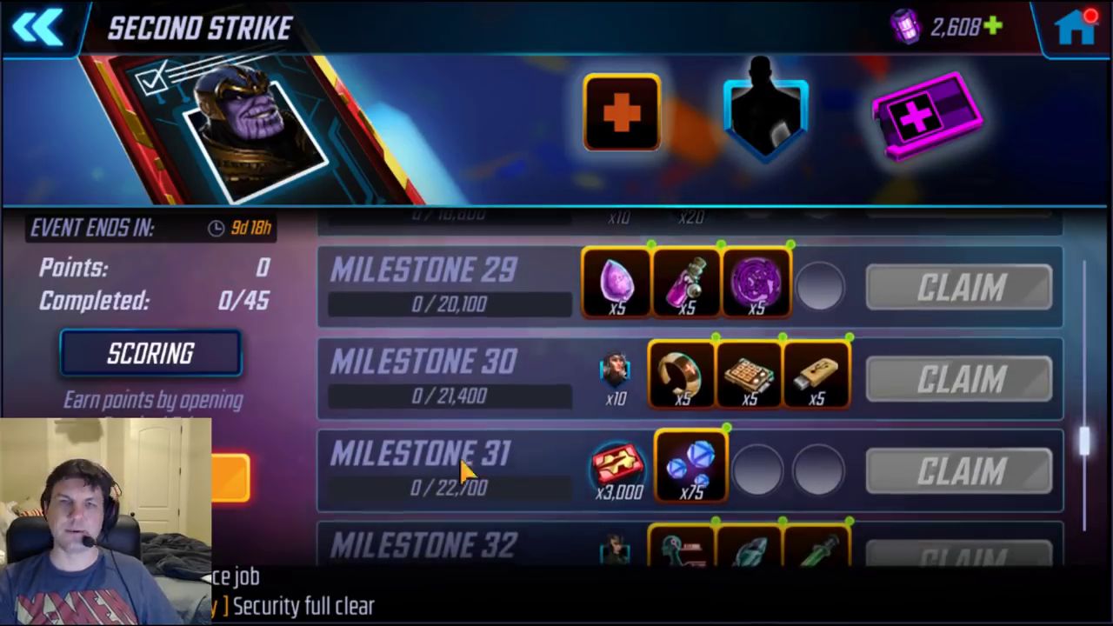
scroll(552, 368, "down", 2)
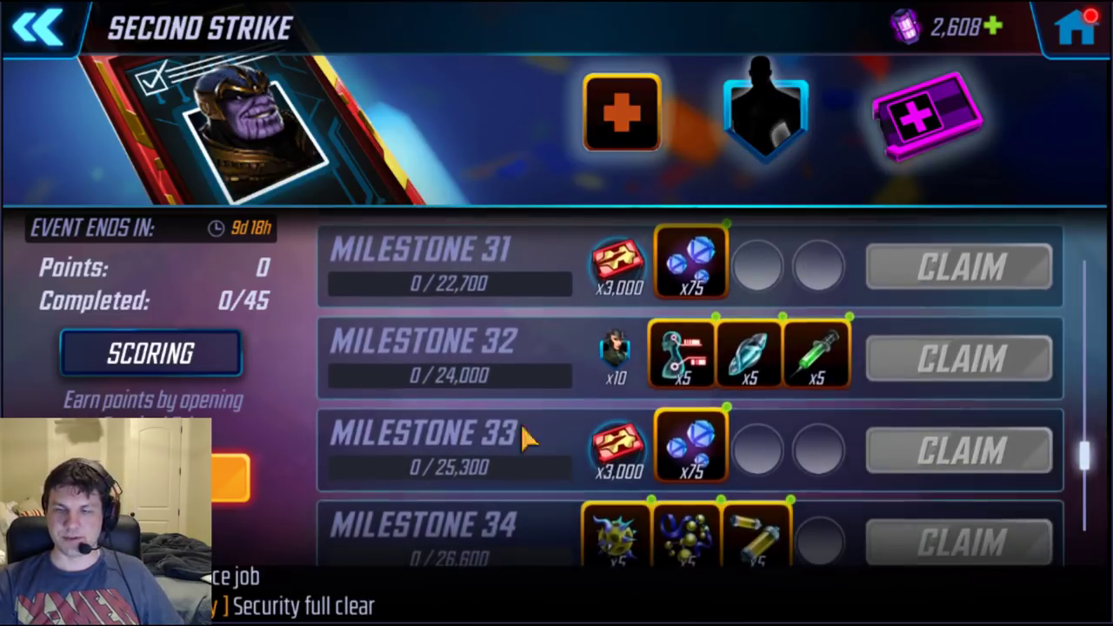
scroll(581, 294, "down", 1)
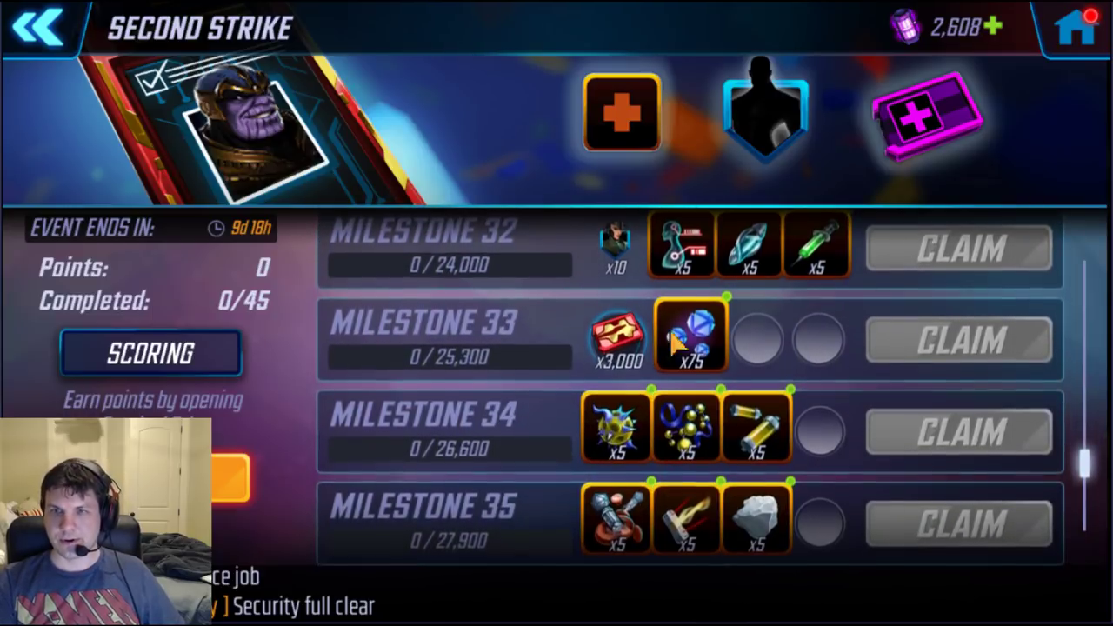
Review the remaining Second Strike rewards through the final tiers, Milestones 42 to 45.
scroll(551, 426, "up", 1)
scroll(490, 298, "down", 1)
scroll(514, 522, "up", 3)
scroll(597, 395, "up", 2)
scroll(557, 268, "down", 3)
scroll(521, 435, "up", 1)
scroll(525, 514, "up", 15)
left_click_drag(1087, 268, 1091, 487)
scroll(535, 364, "down", 2)
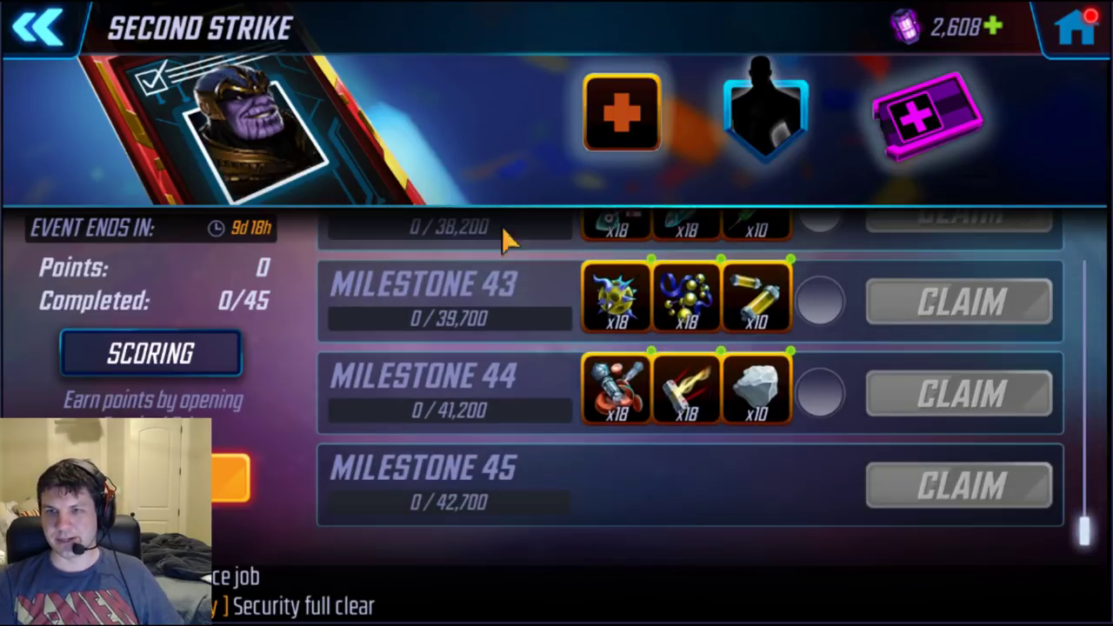
scroll(386, 484, "up", 1)
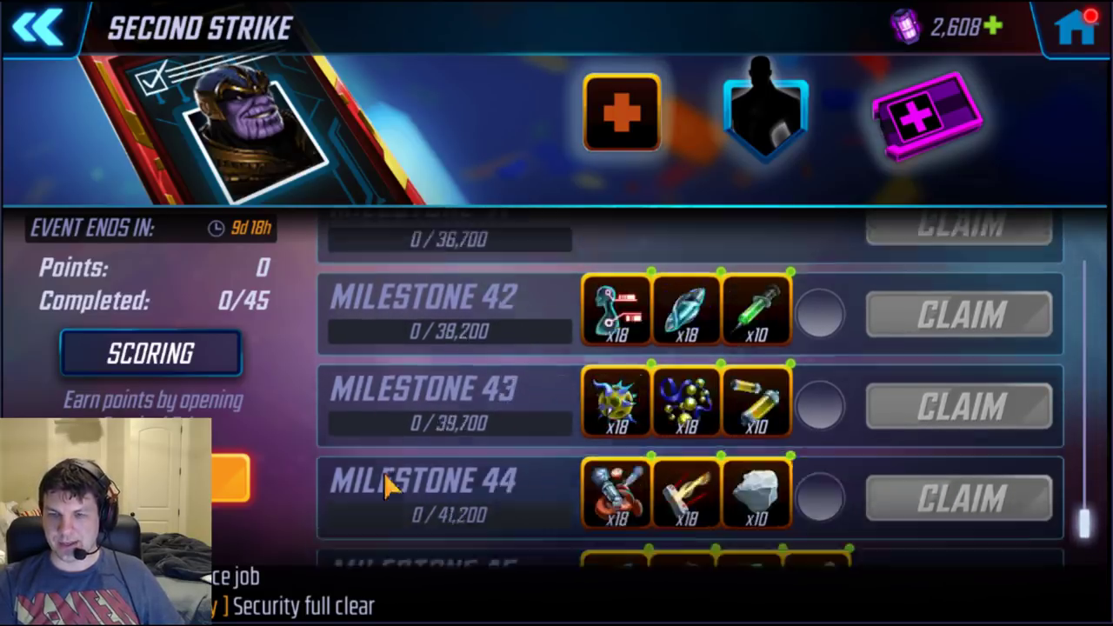
scroll(406, 266, "down", 1)
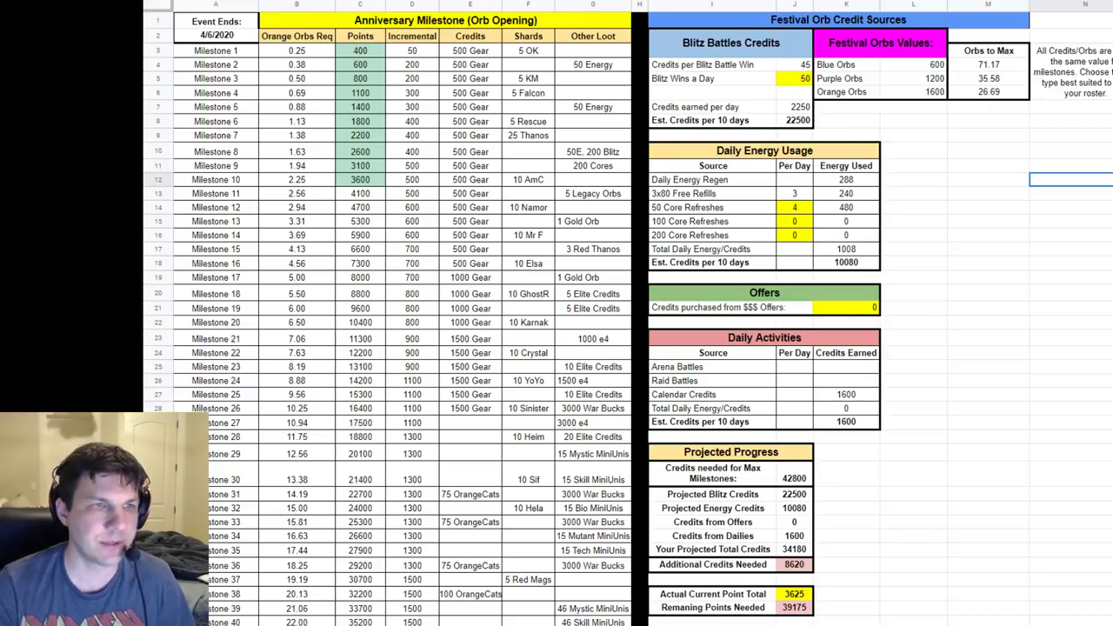
In the Google Sheets milestone tracker, check the points and orange orbs required for Milestone 45.
left_click(332, 619)
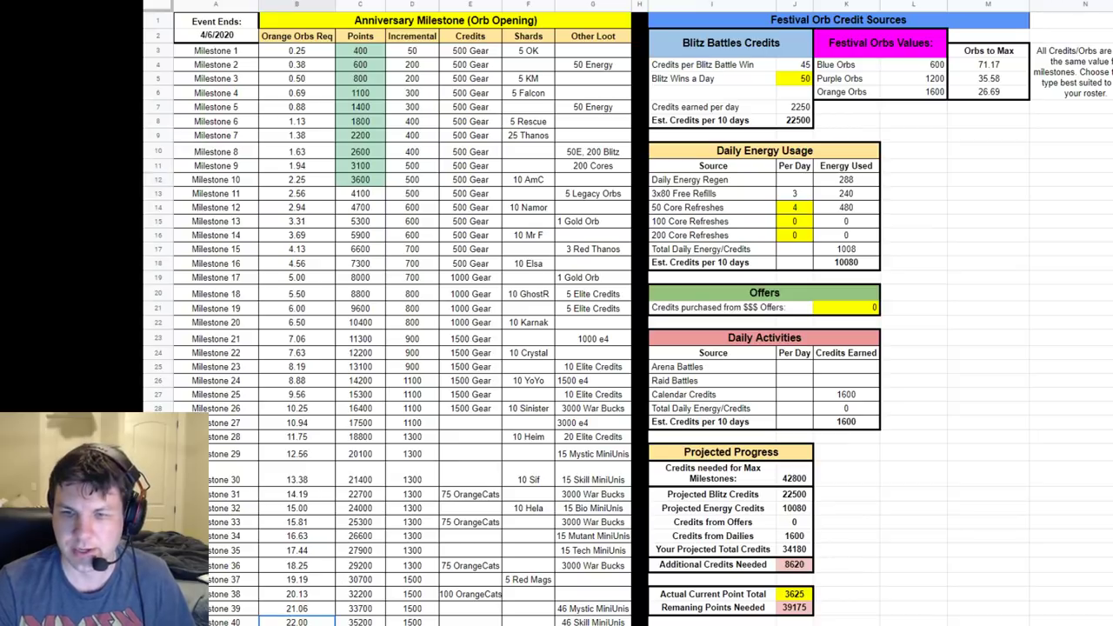
scroll(370, 547, "down", 6)
scroll(331, 464, "up", 1)
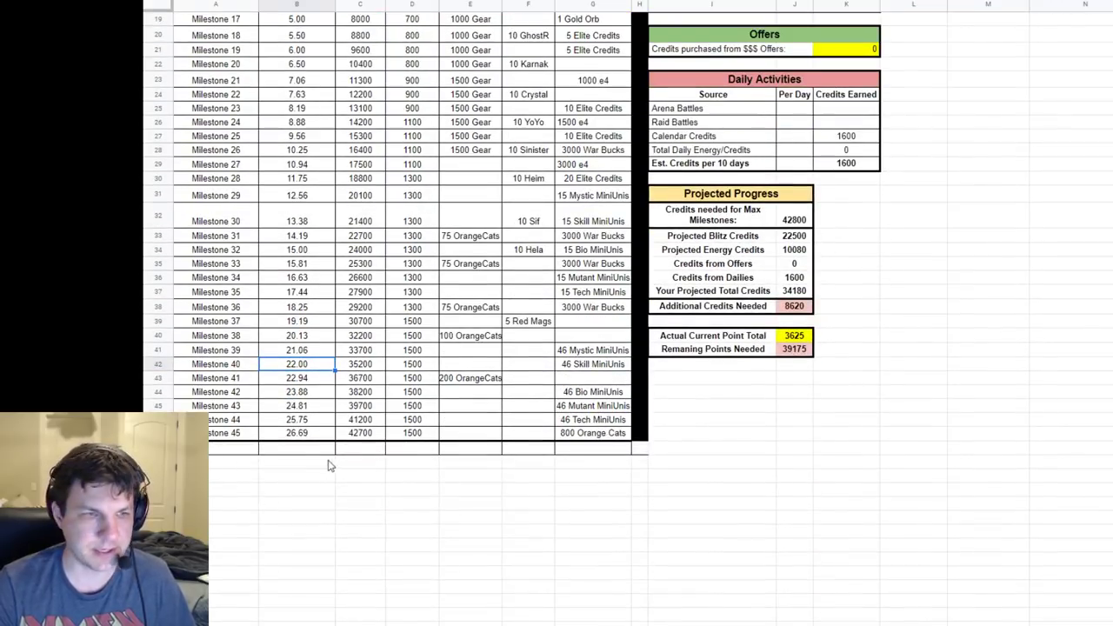
left_click(361, 437)
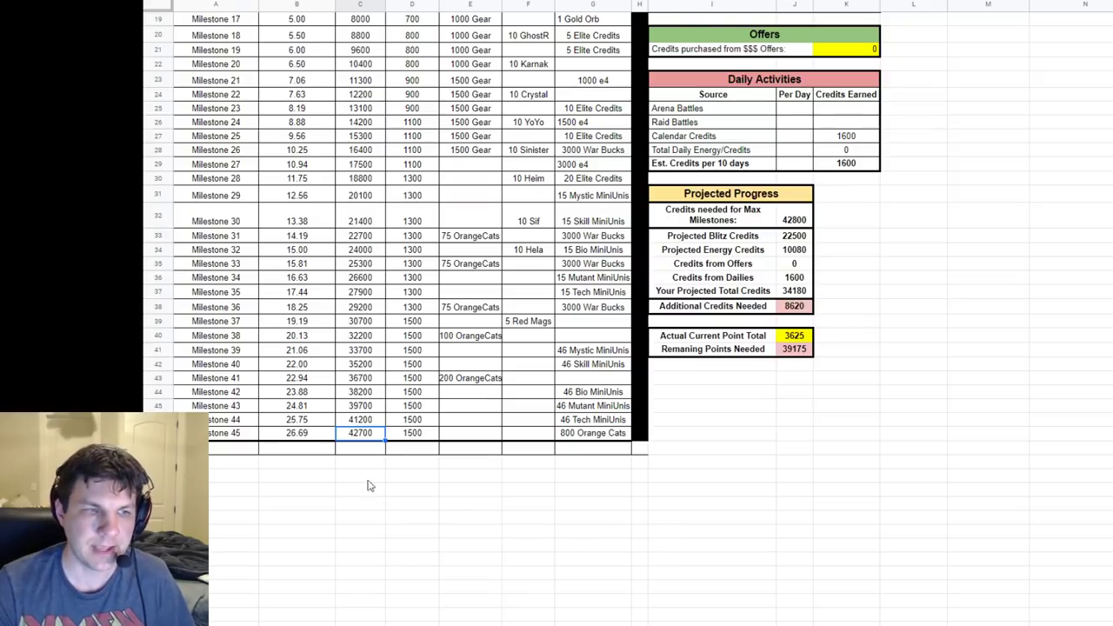
left_click(299, 436)
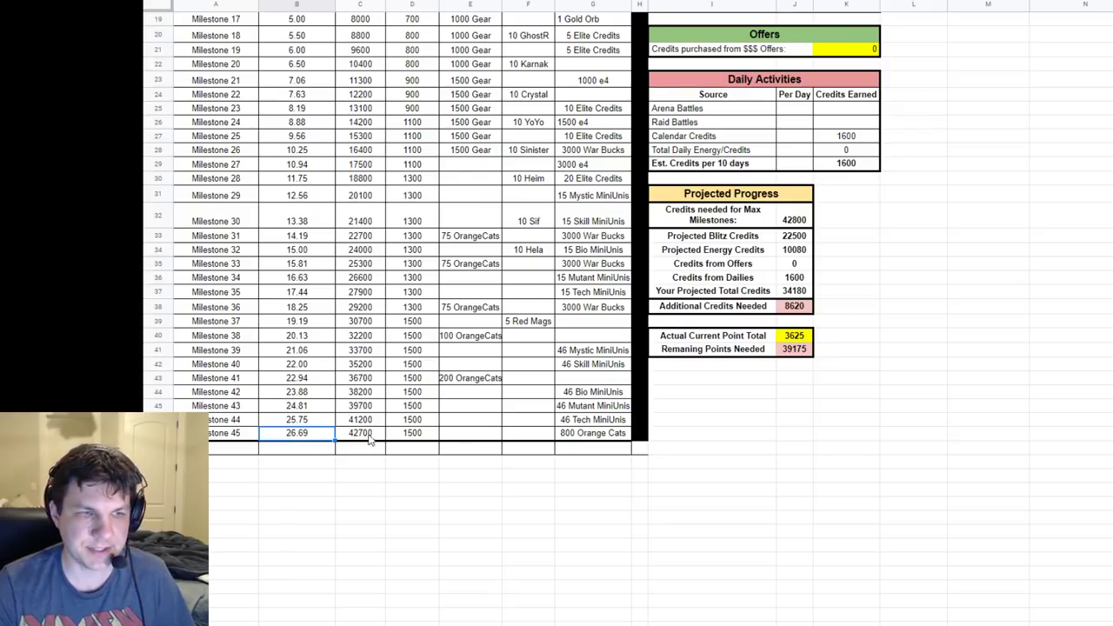
scroll(427, 433, "up", 5)
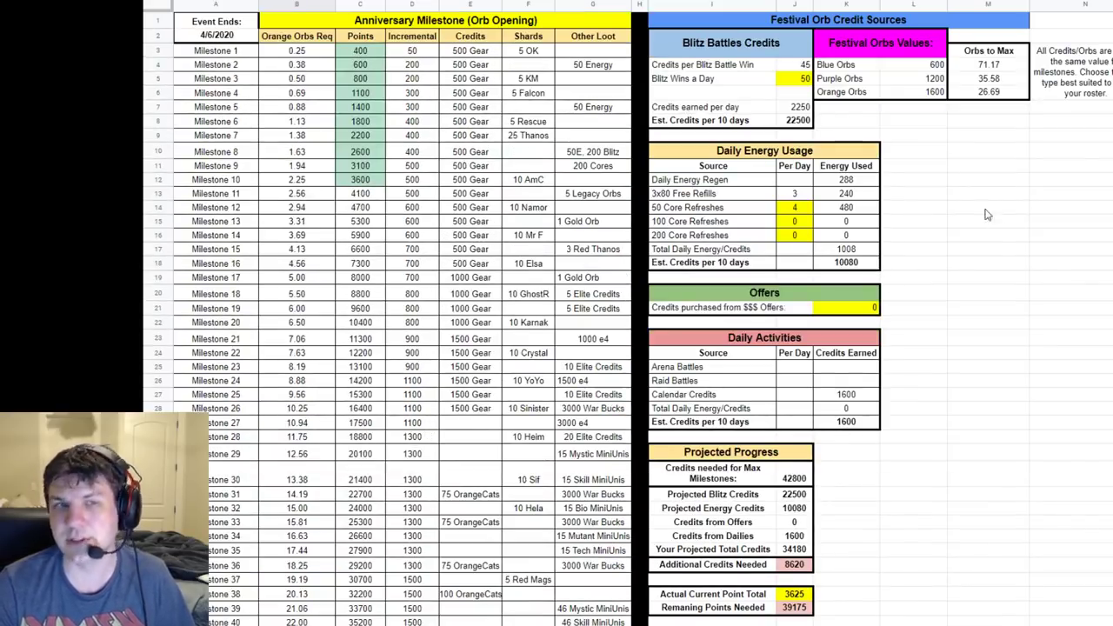
Examine the purple and orange Festival Orb values and the note on choosing an orb type.
left_click(930, 80)
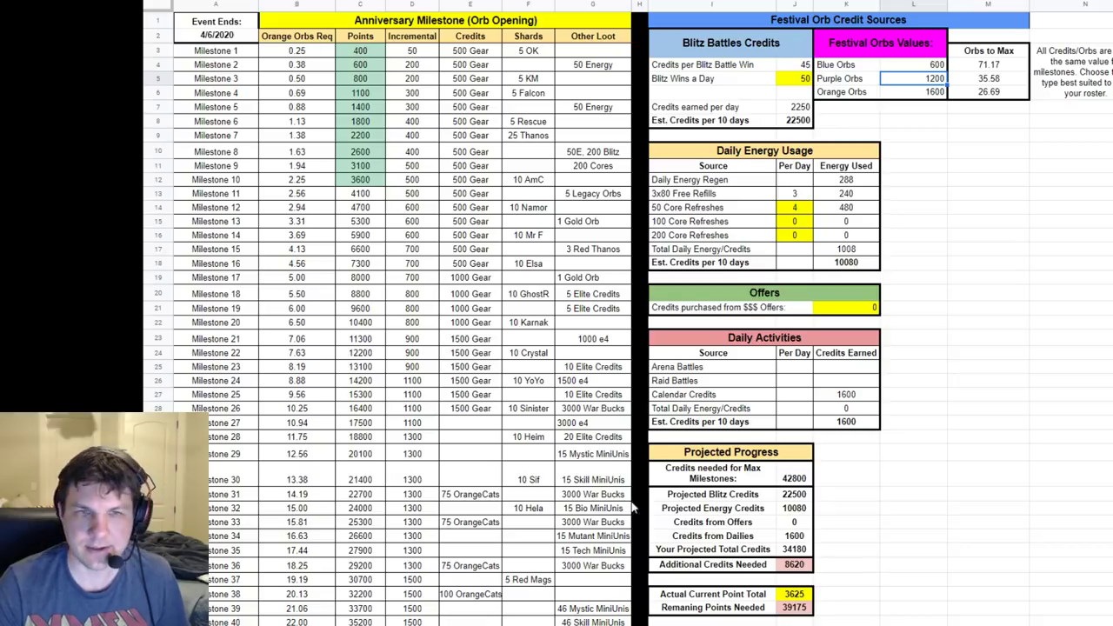
left_click(933, 94)
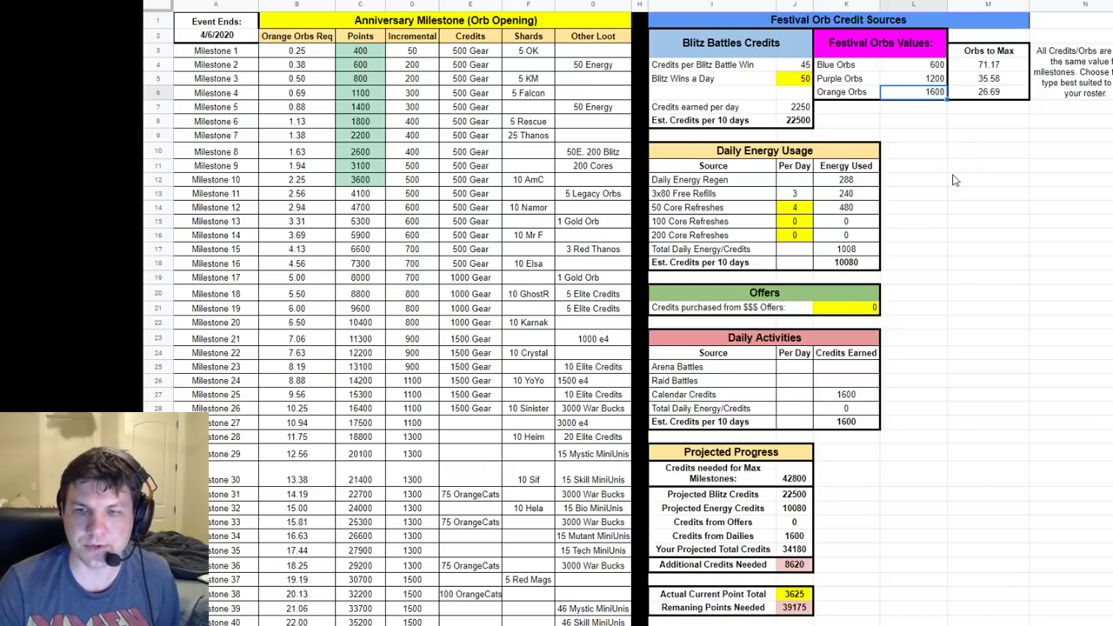
left_click(1106, 73)
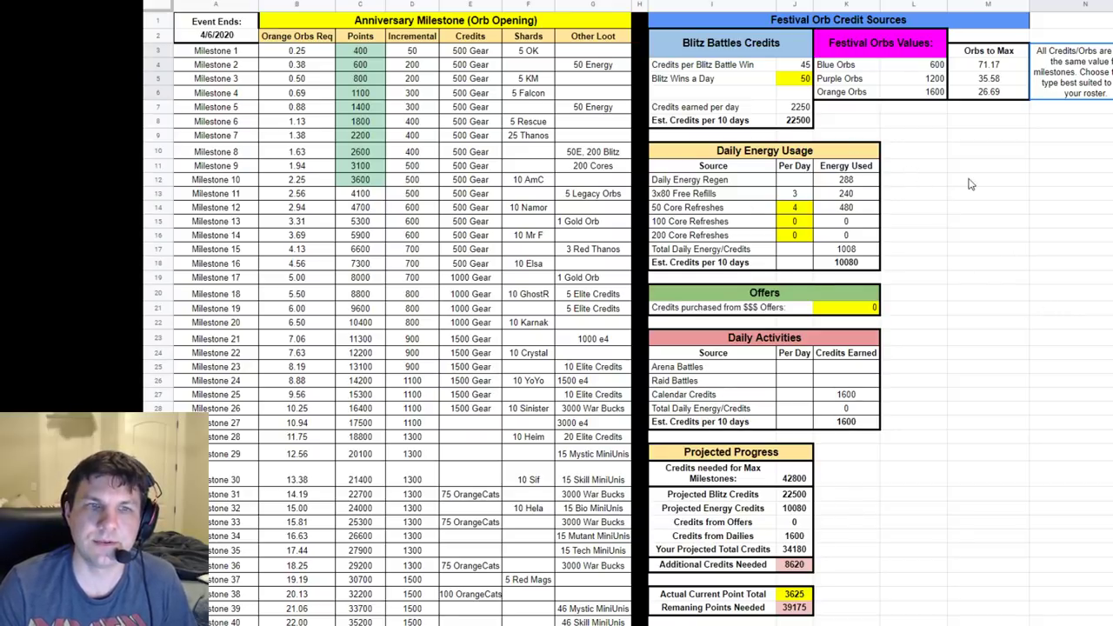
left_click(787, 80)
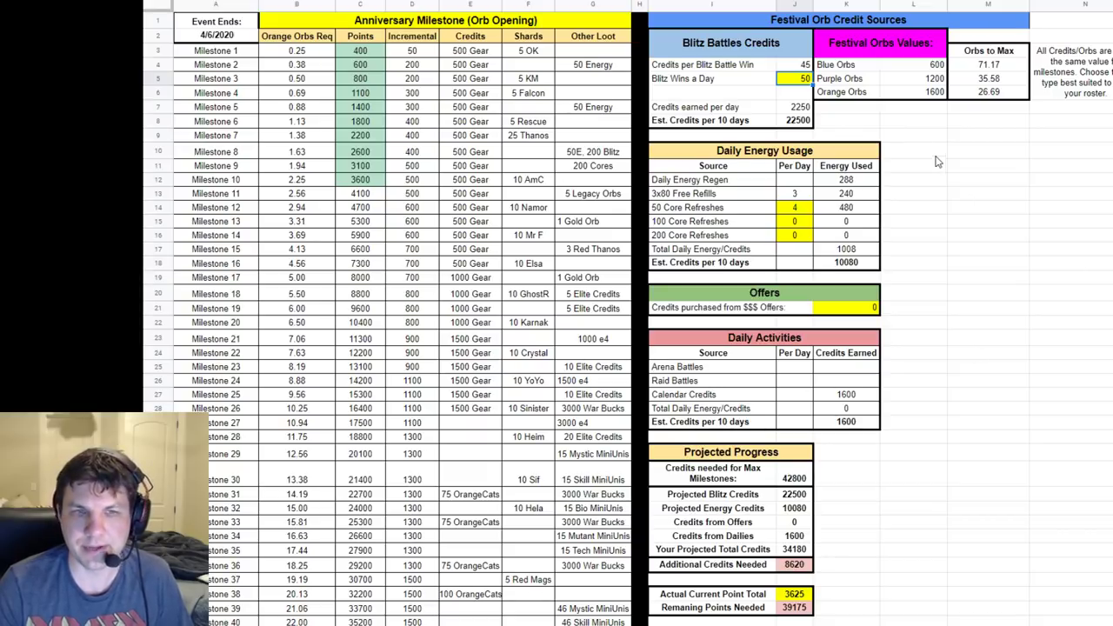
left_click(875, 108)
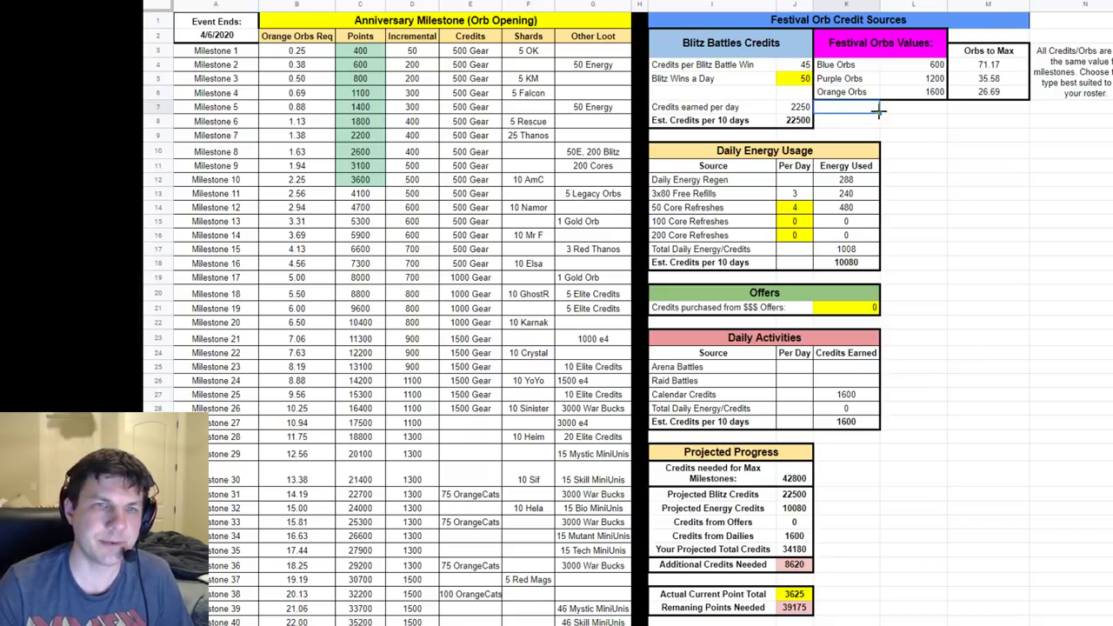
left_click(927, 108)
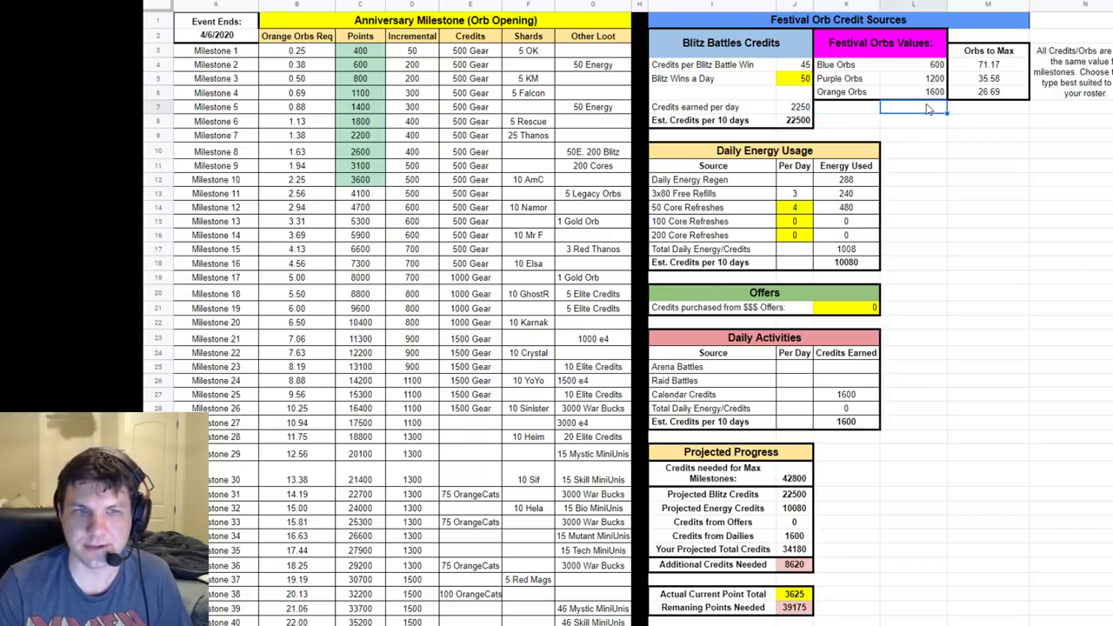
Set Blitz Wins a Day to 60 in the Blitz Battles Credits table.
left_click(738, 69)
left_click(795, 82)
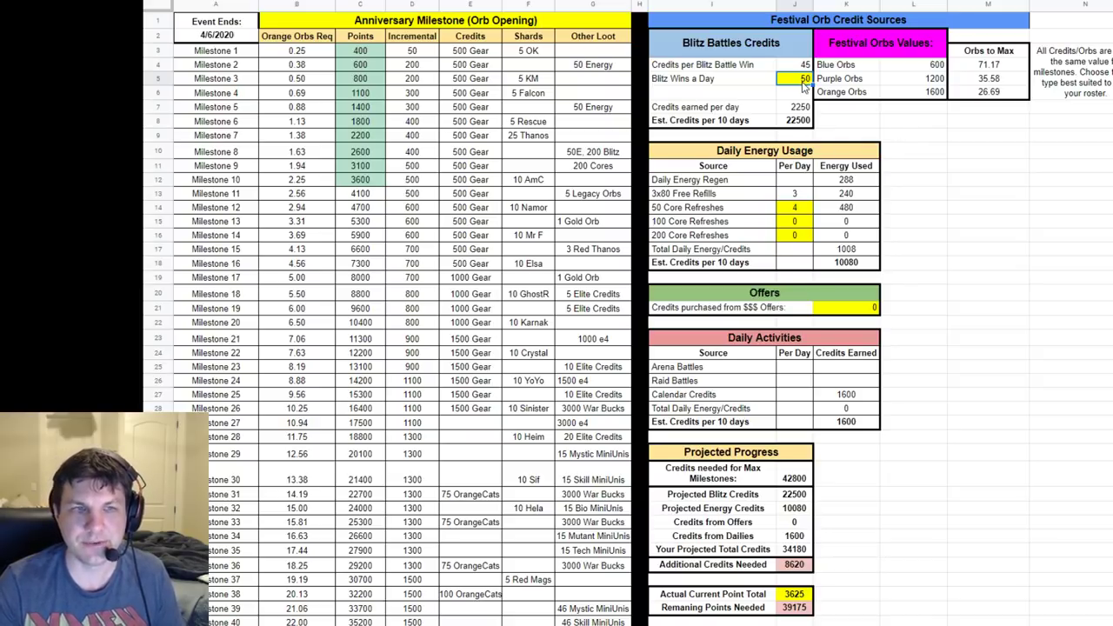
type("8")
type("0")
key("Return")
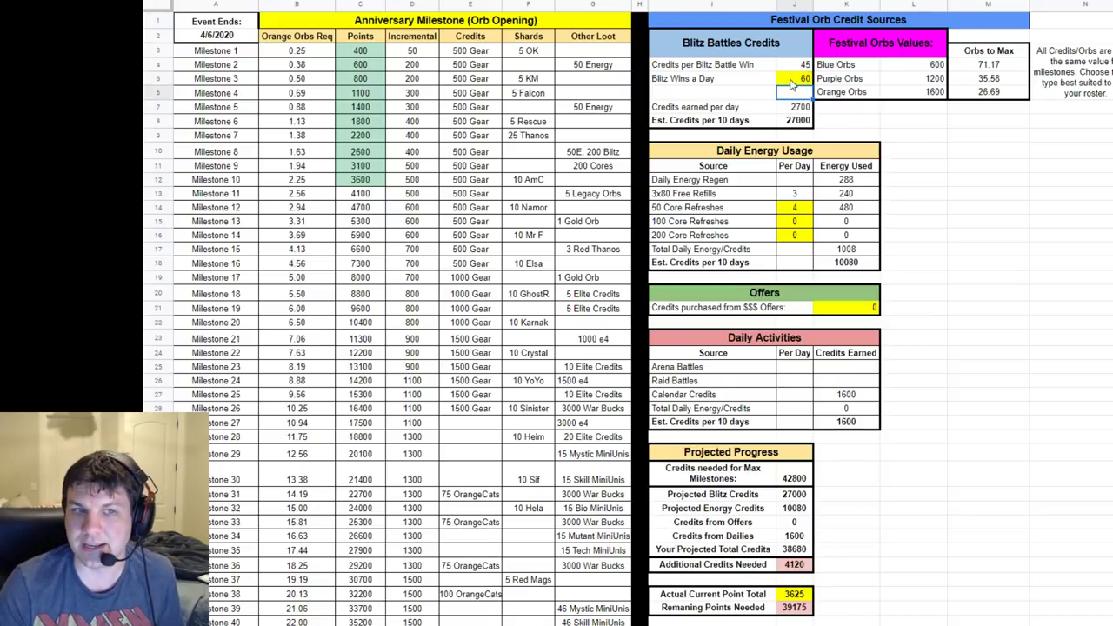
Compare the Blitz credits earned per day and per 10 days with the credits needed for max milestones.
left_click(802, 106)
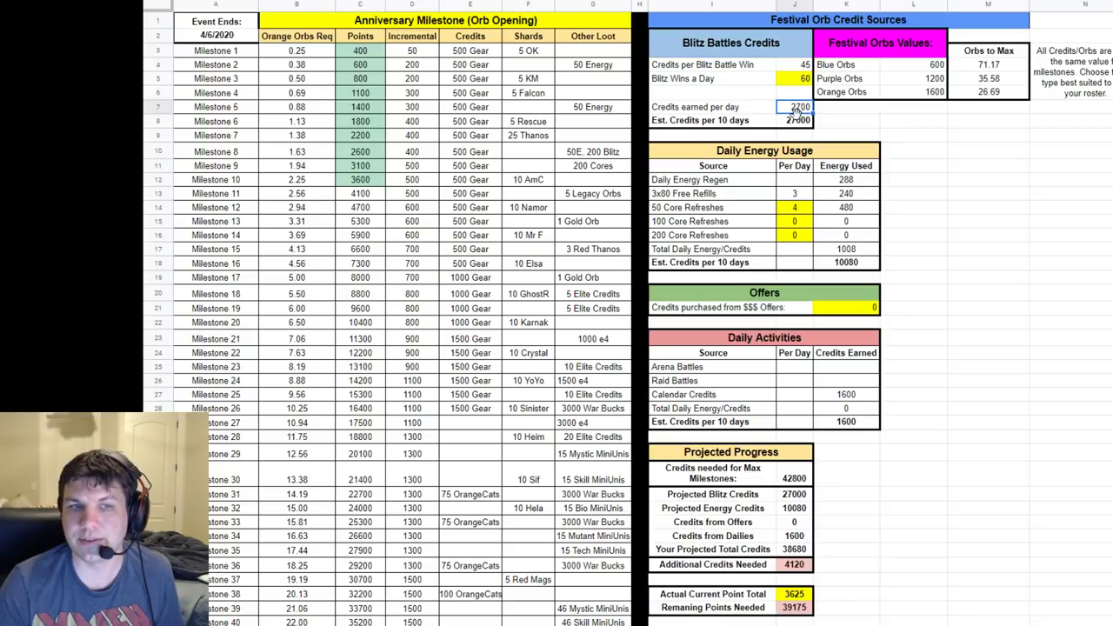
left_click(798, 122)
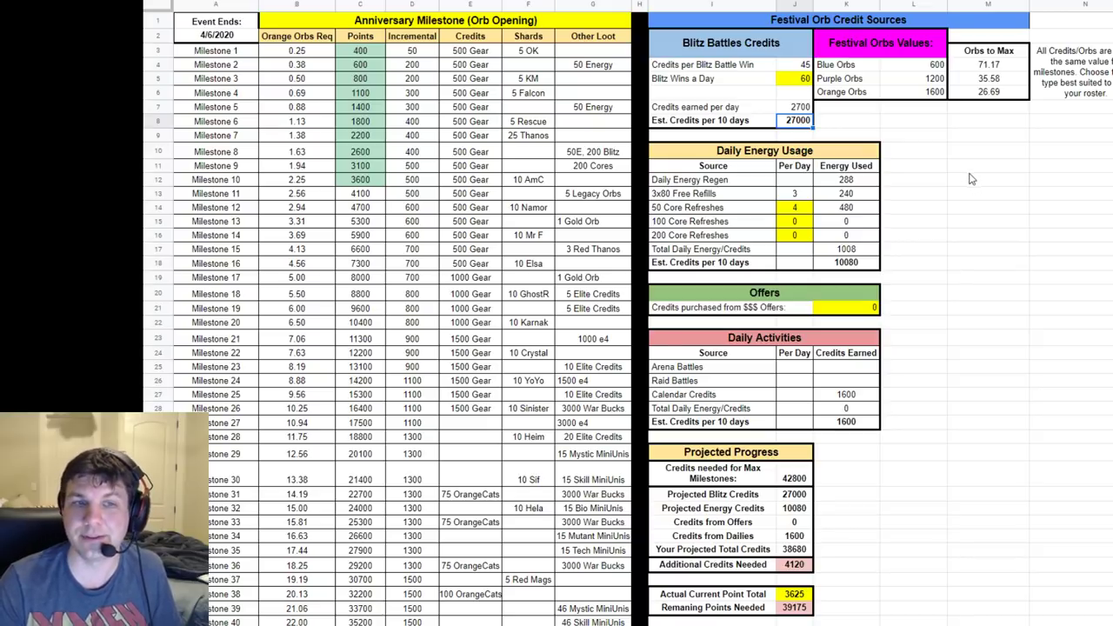
left_click(361, 122)
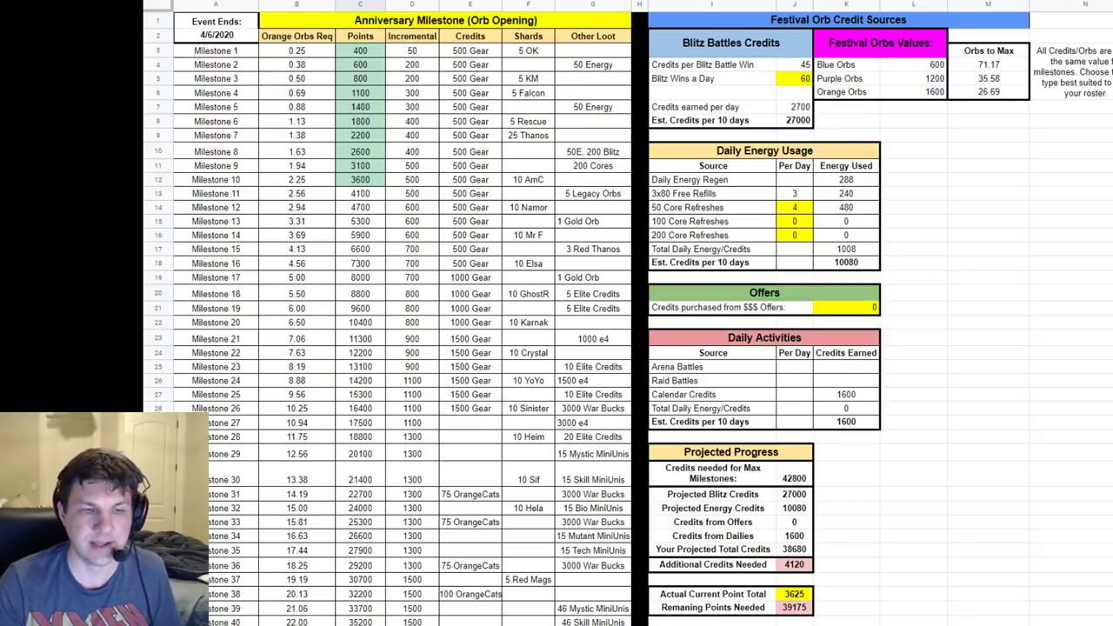
left_click(794, 480)
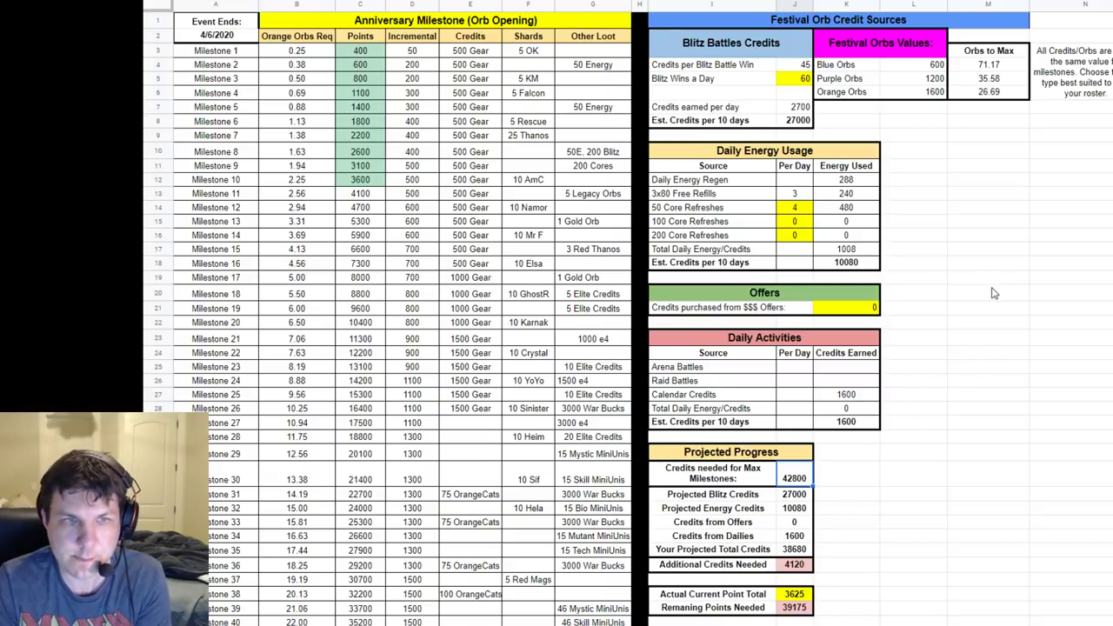
left_click(800, 121)
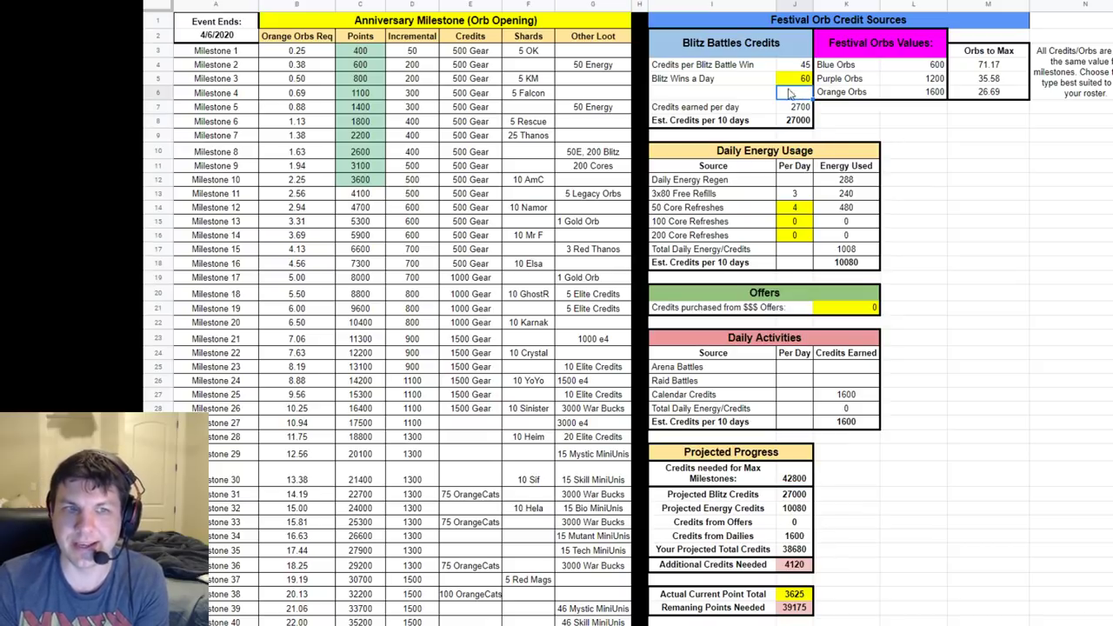
left_click(797, 95)
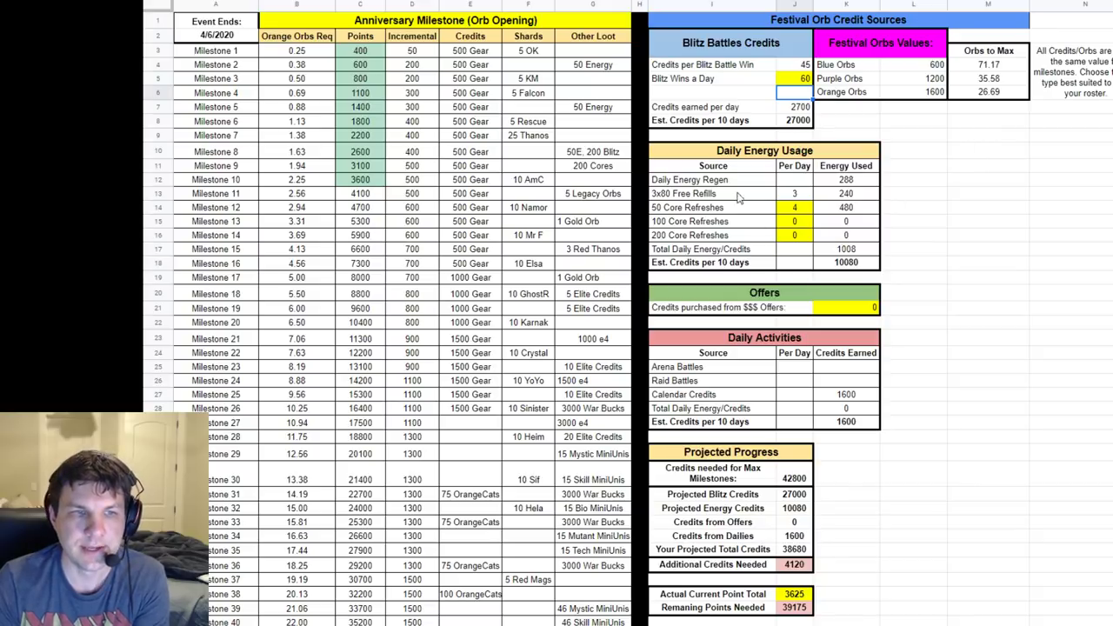
Examine the daily energy used from energy regen, the 3x80 free refills and the 50 core refreshes.
left_click(837, 180)
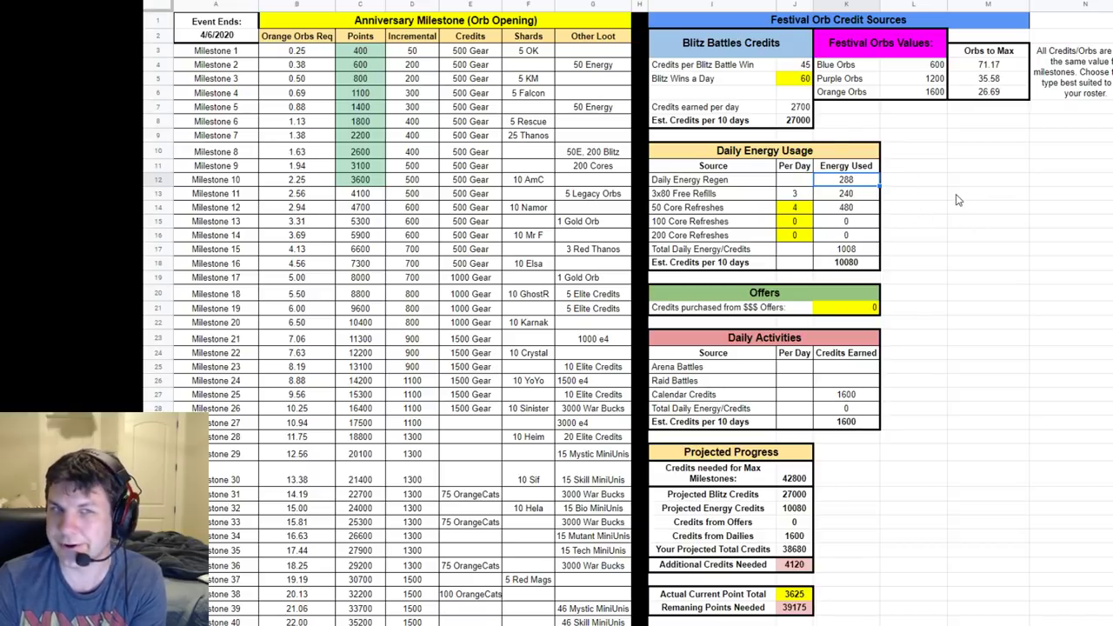
left_click(861, 198)
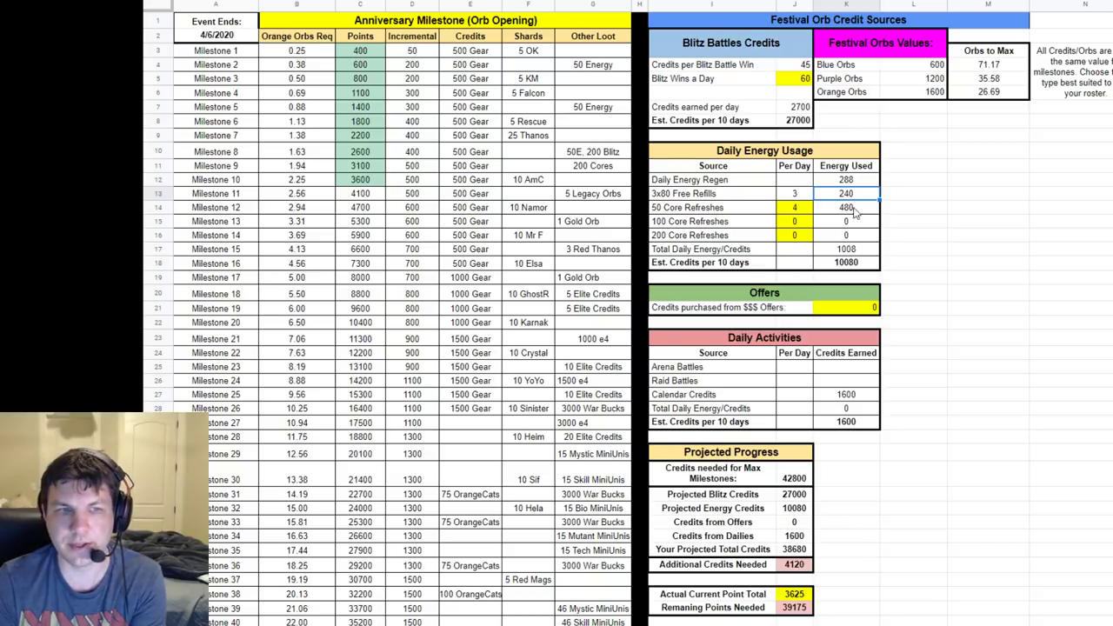
left_click(711, 211)
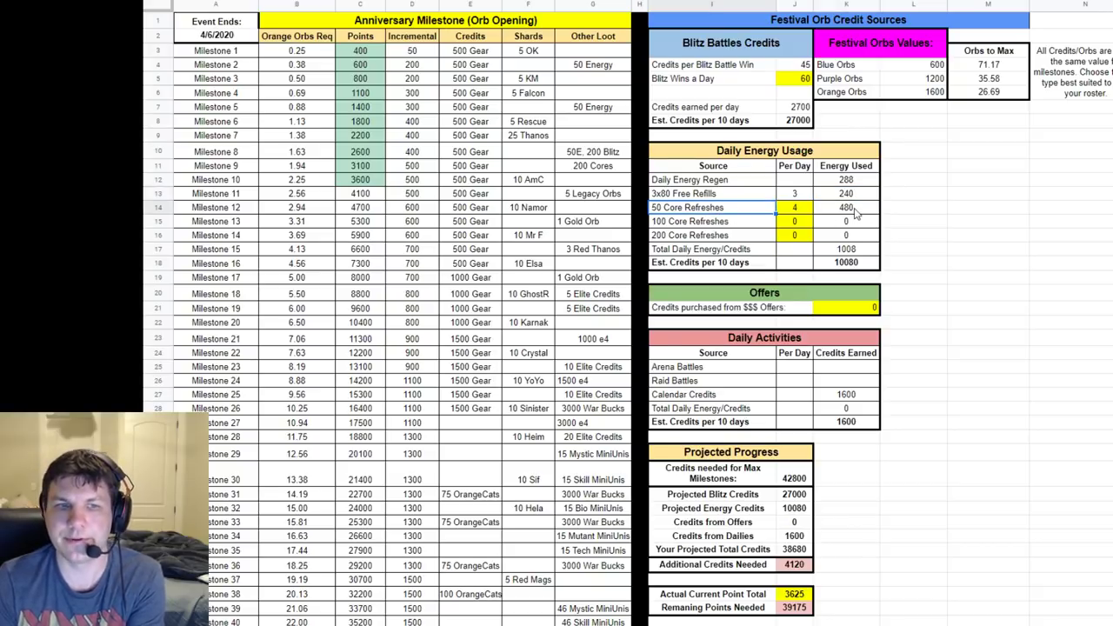
left_click(853, 212)
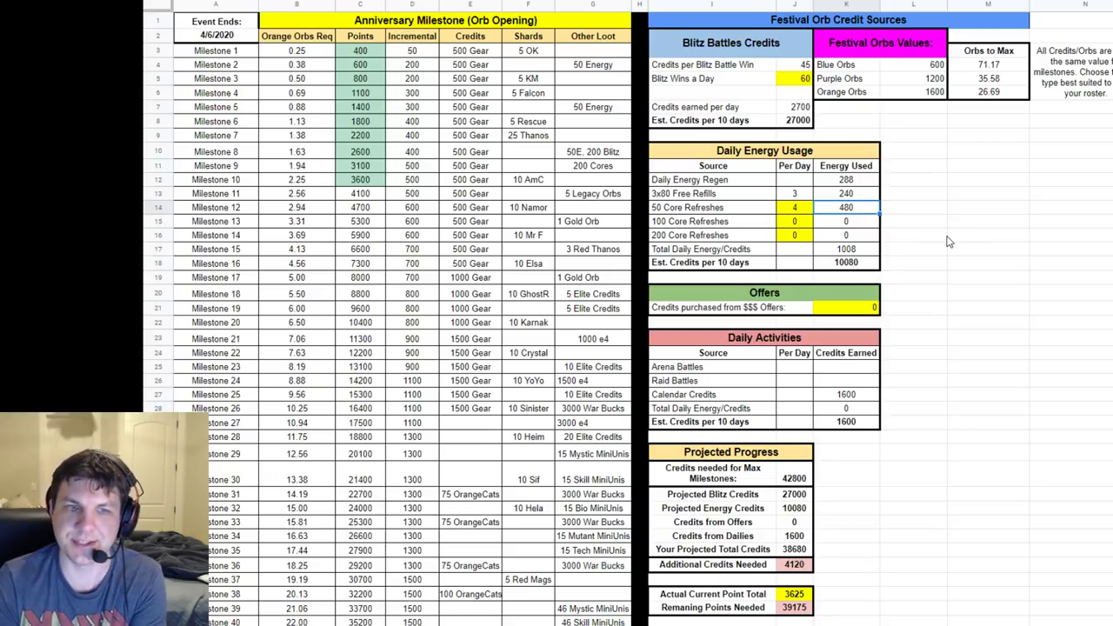
Set 100 Core Refreshes to 1 per day in the Daily Energy Usage table.
left_click(851, 250)
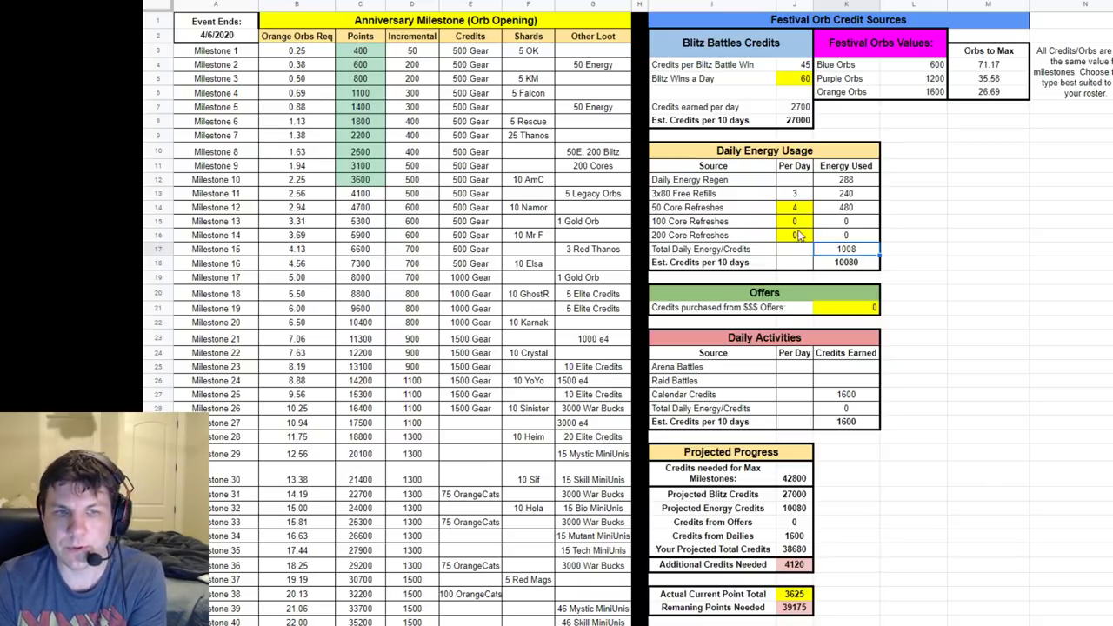
left_click(797, 222)
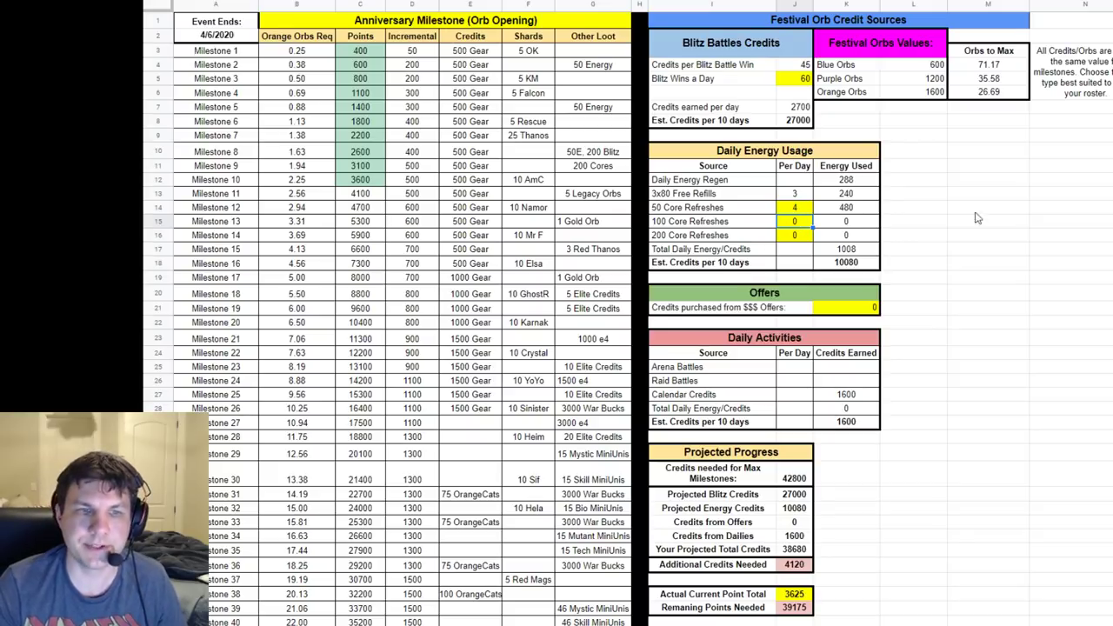
type("1")
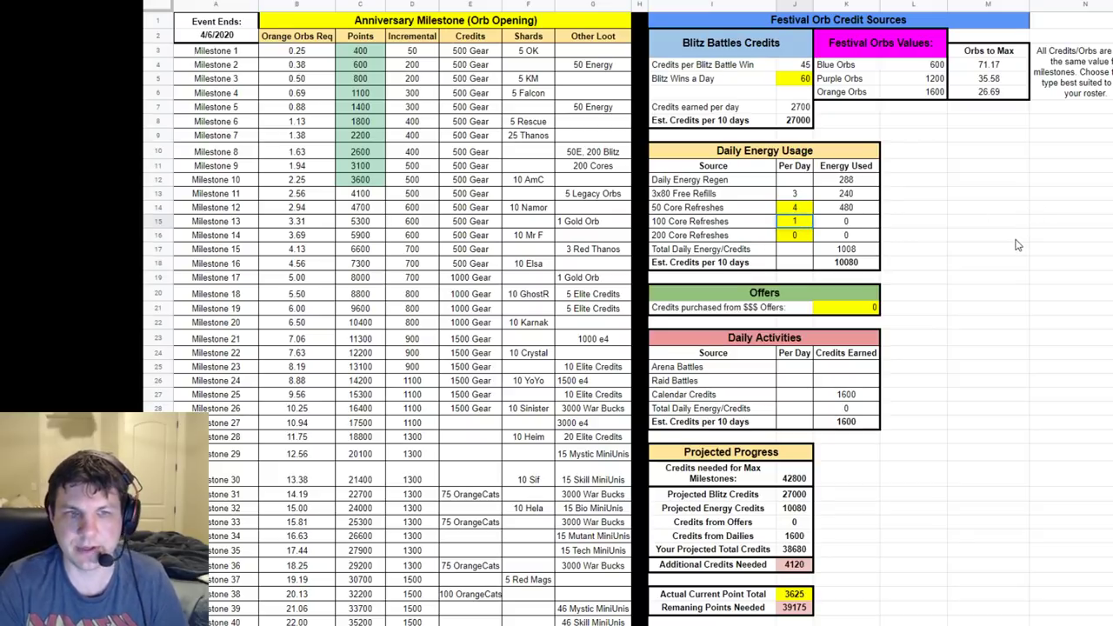
key("Return")
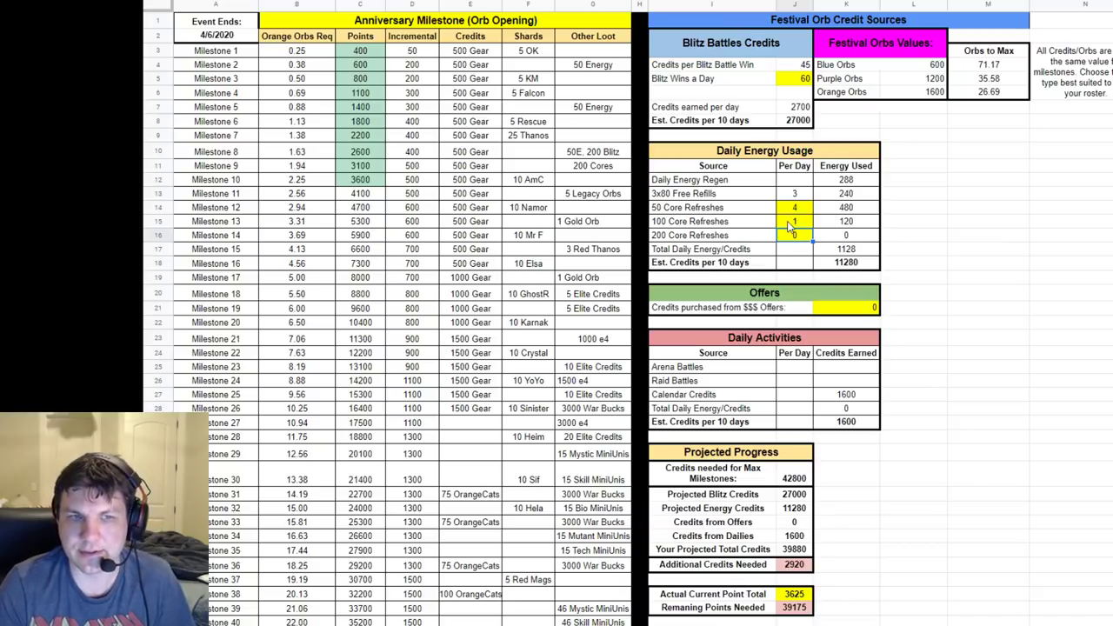
Set 100 Core Refreshes to 4 and 200 Core Refreshes to 1 per day, and check the energy credit totals.
left_click(795, 223)
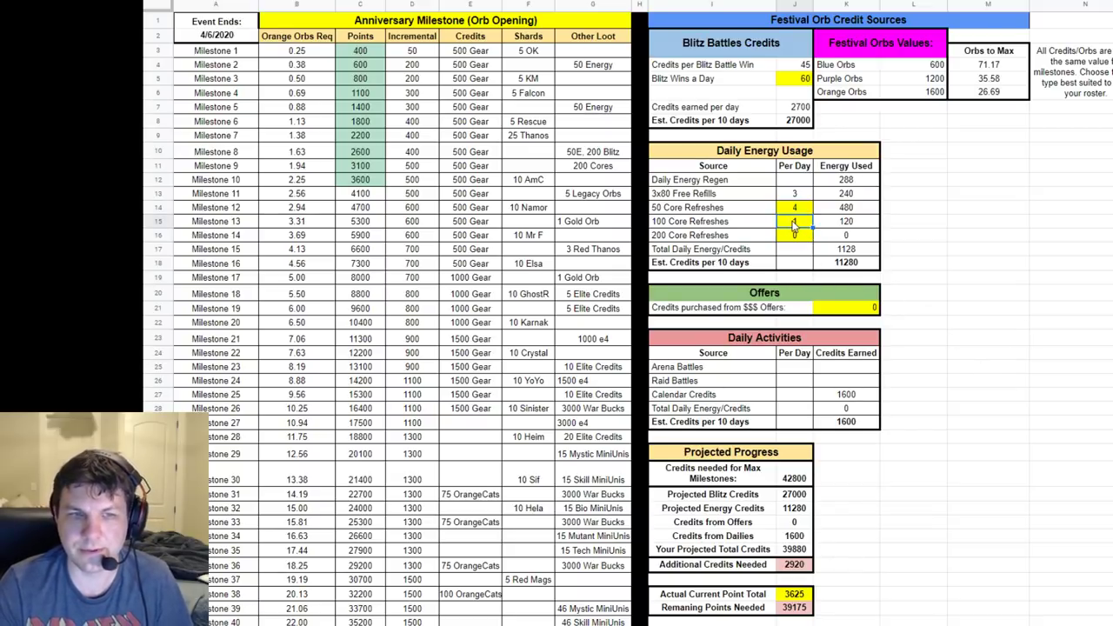
type("4")
key("Return")
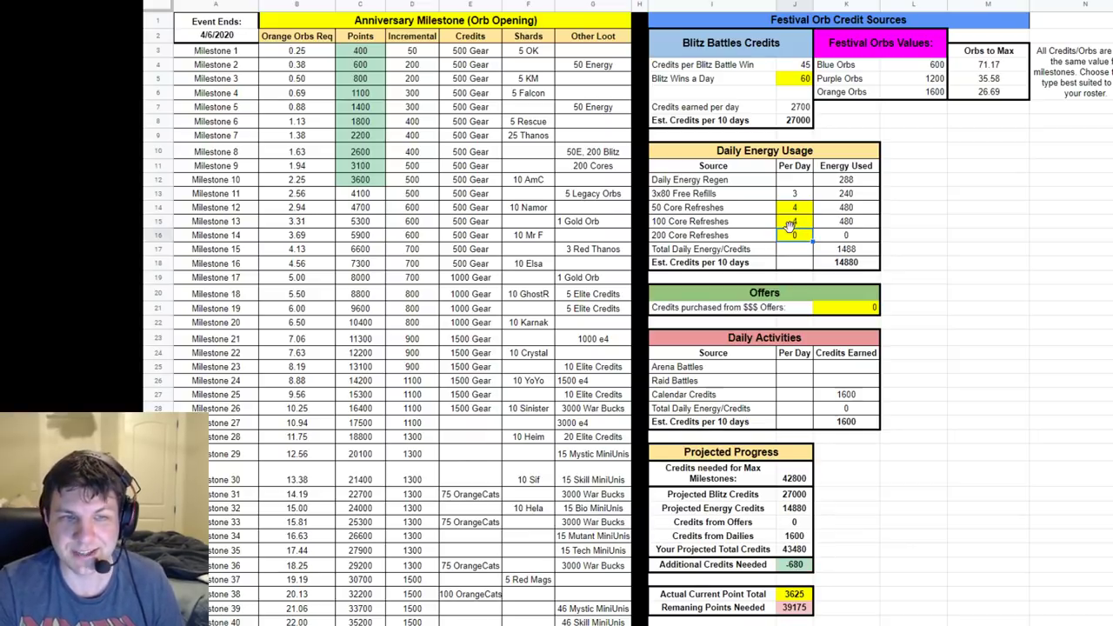
type("1")
key("Return")
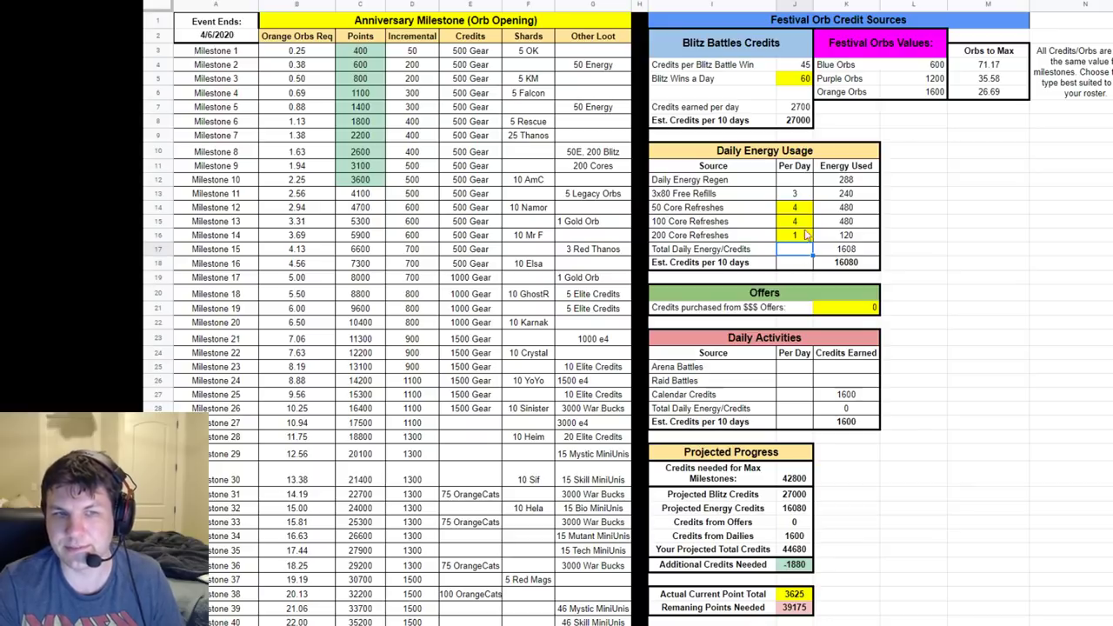
left_click(845, 250)
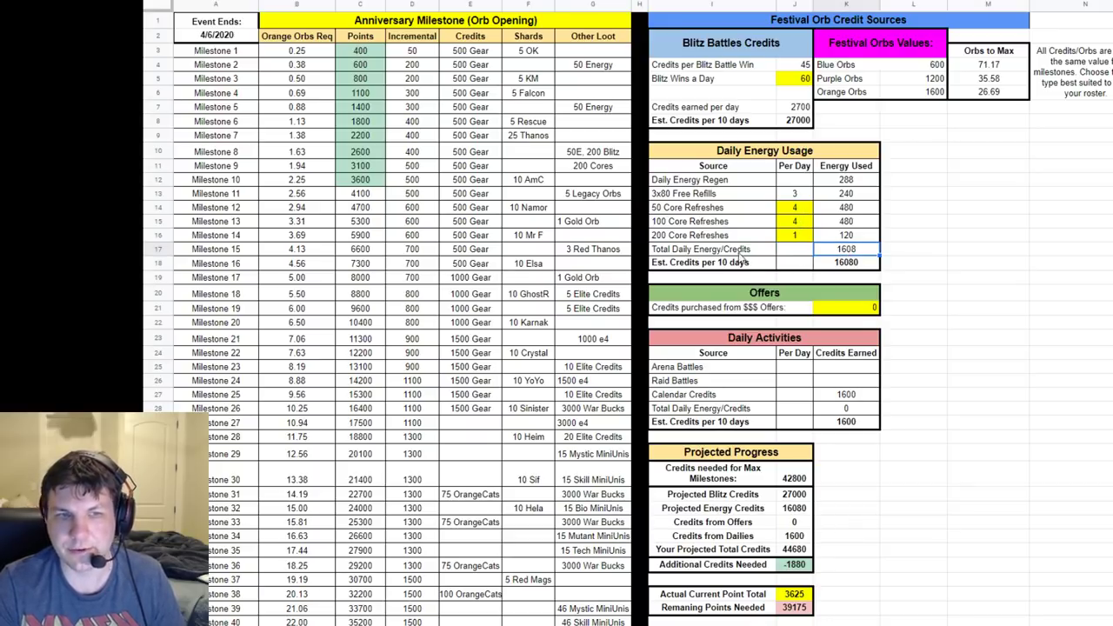
left_click(861, 269)
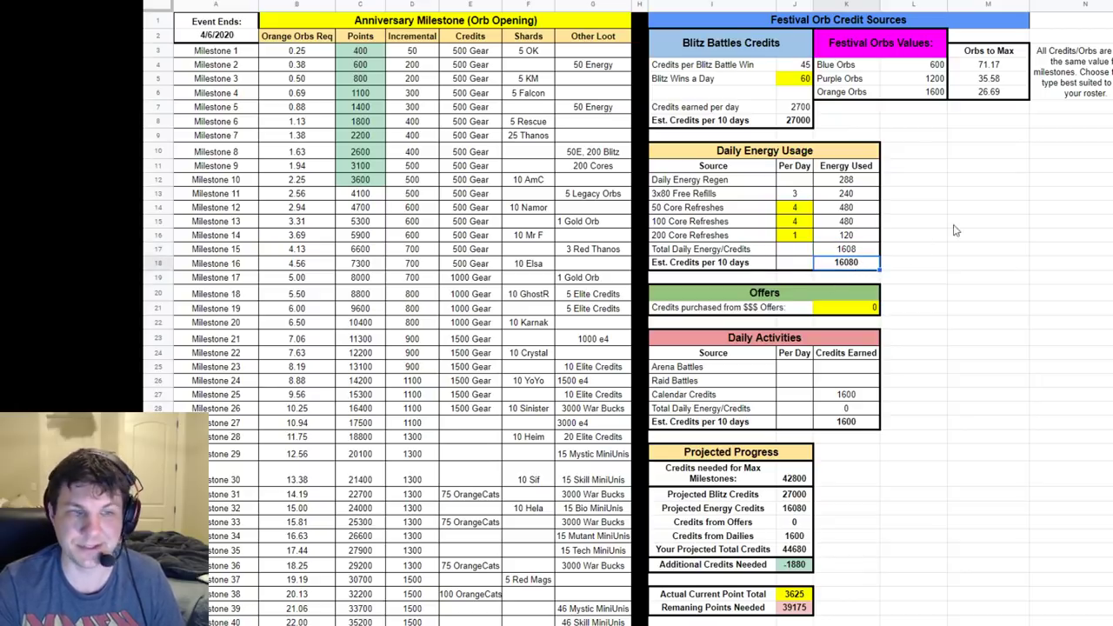
Reset both the 200 and 100 Core Refreshes per day to 0 in the Daily Energy Usage table.
left_click(796, 238)
type("0")
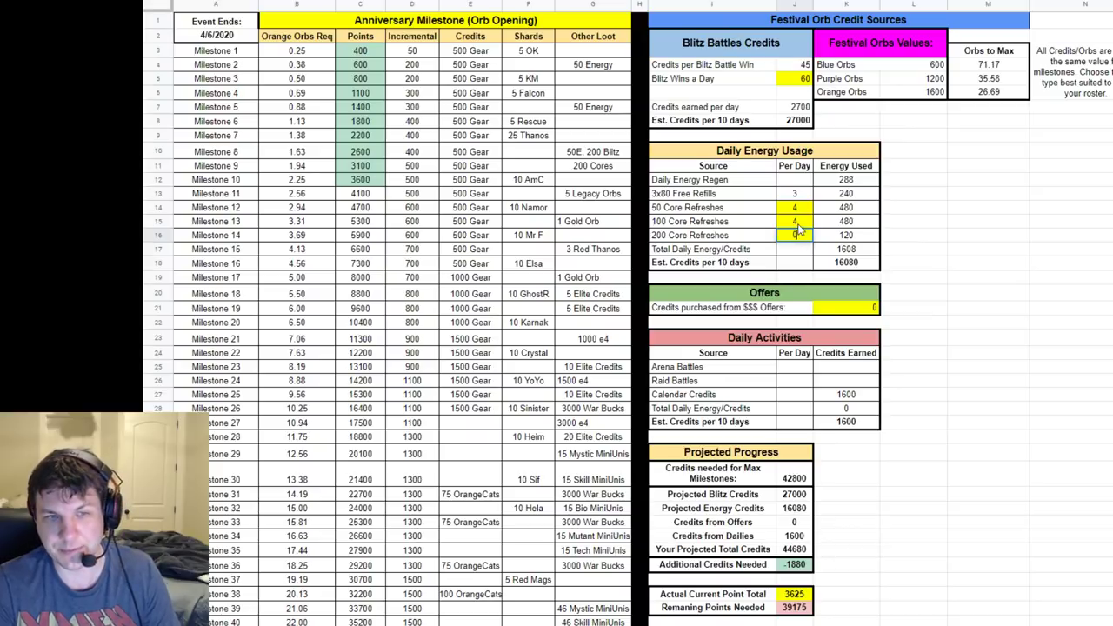
left_click(796, 221)
type("0")
left_click(941, 226)
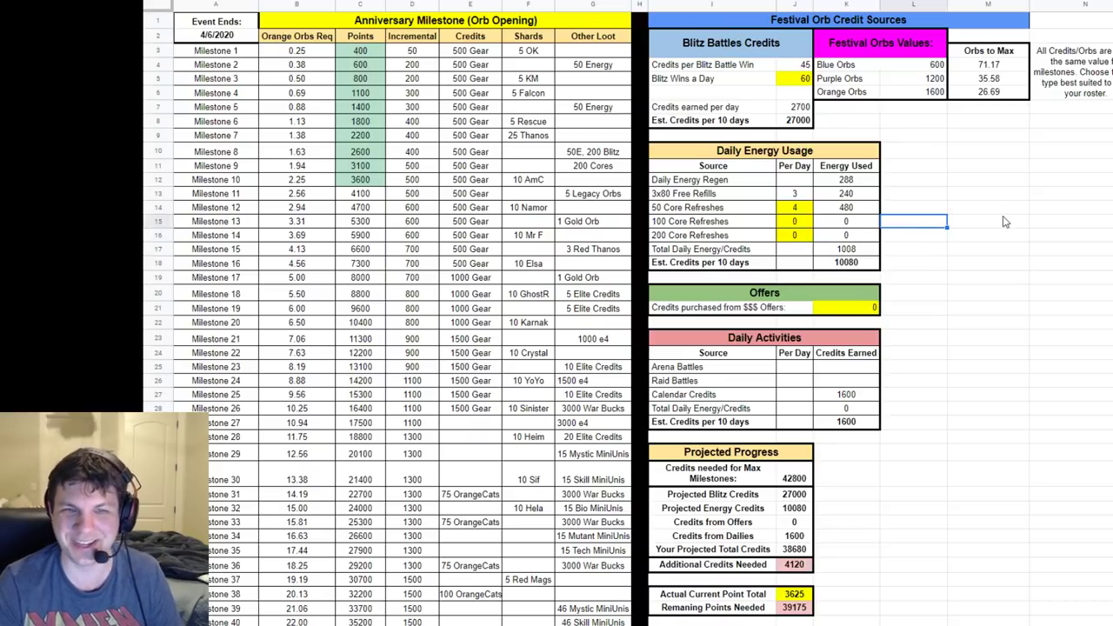
left_click(1004, 222)
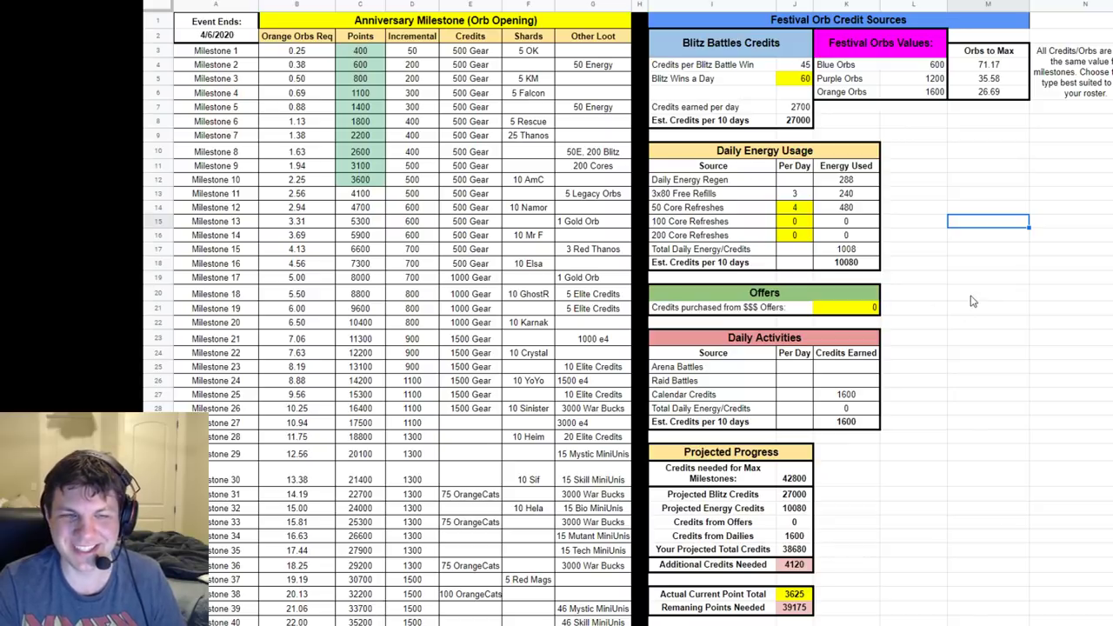
Examine the credits purchased from offers and the Raid Battles and Calendar Credits entries under Daily Activities.
left_click(852, 311)
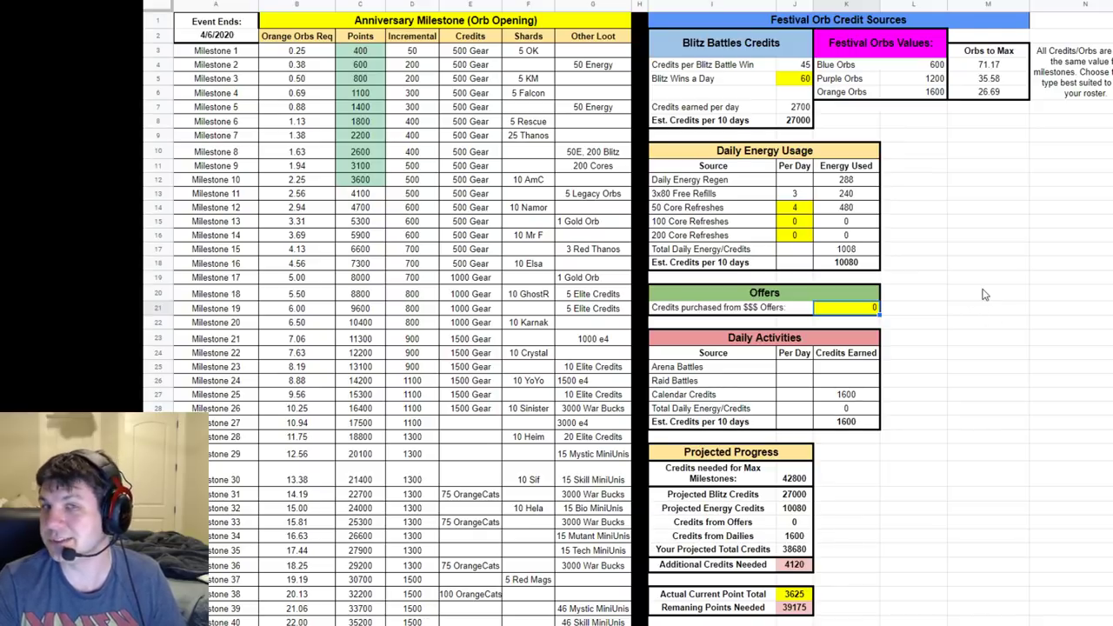
left_click(804, 81)
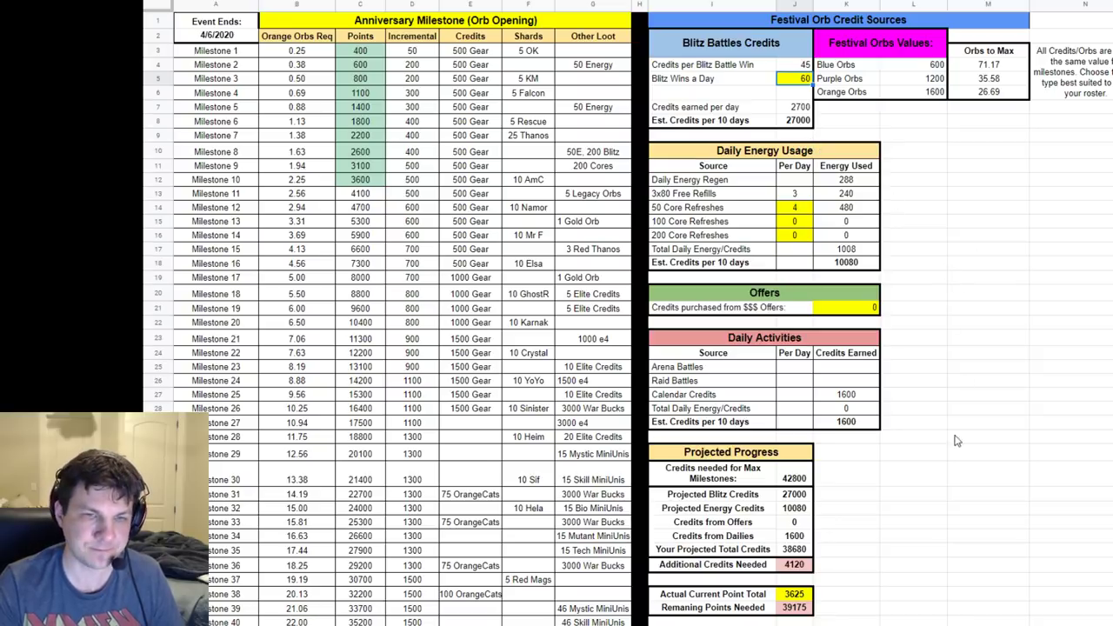
left_click(840, 385)
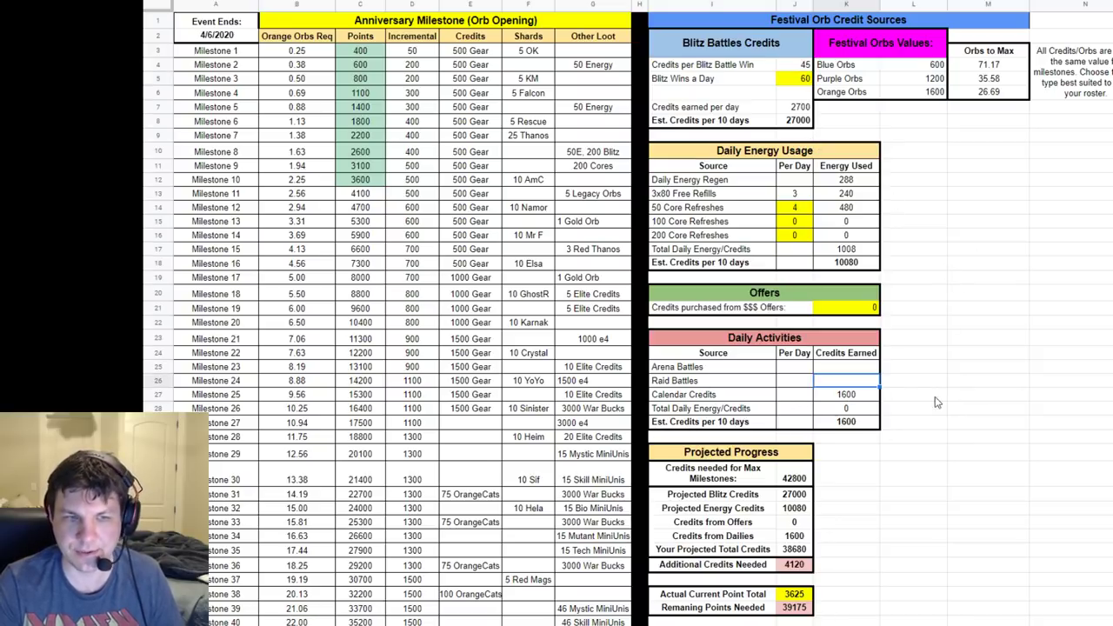
left_click(744, 385)
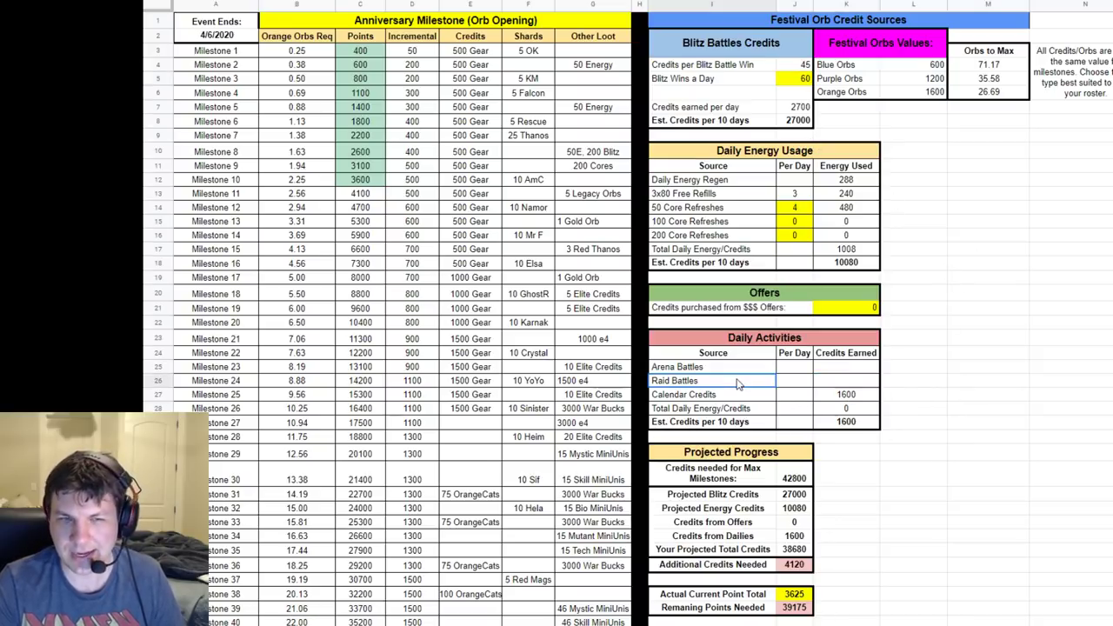
left_click(852, 386)
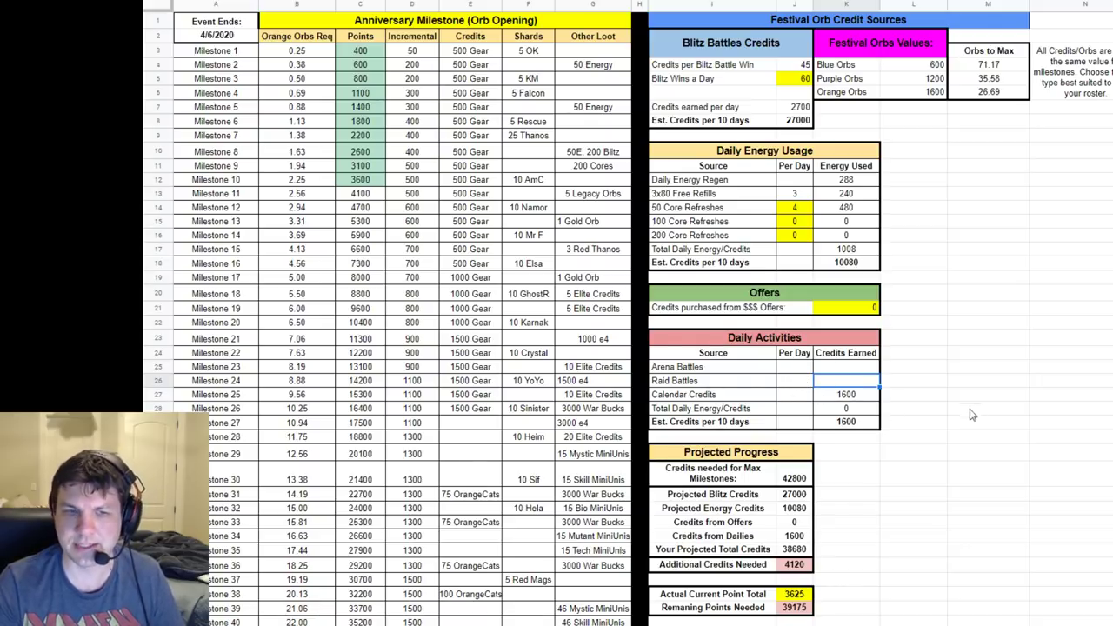
left_click(837, 397)
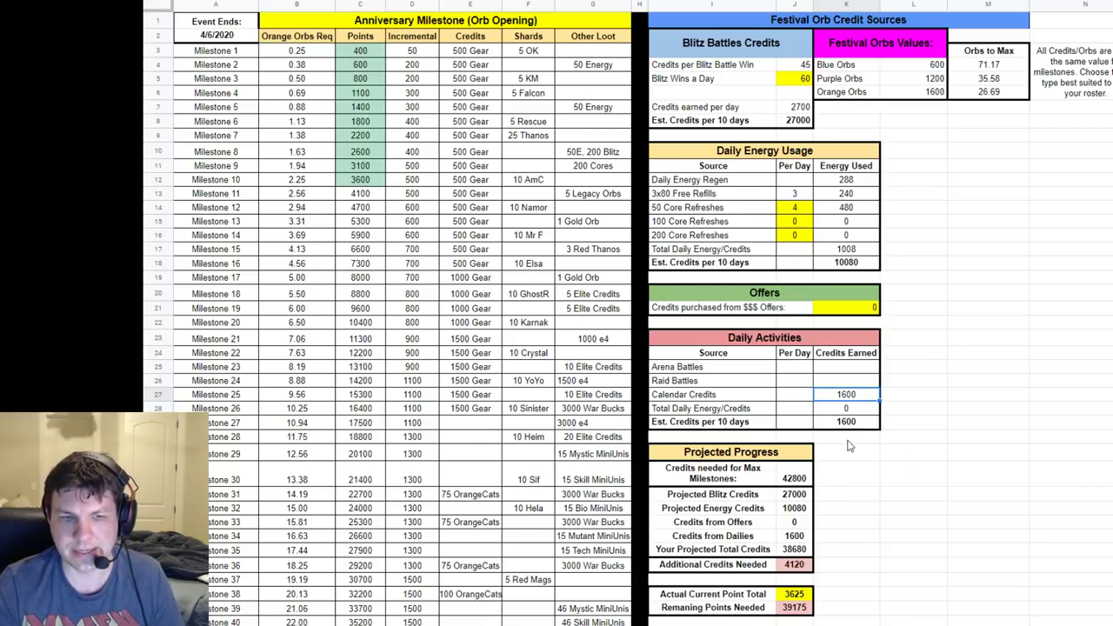
left_click(704, 390)
left_click(718, 381)
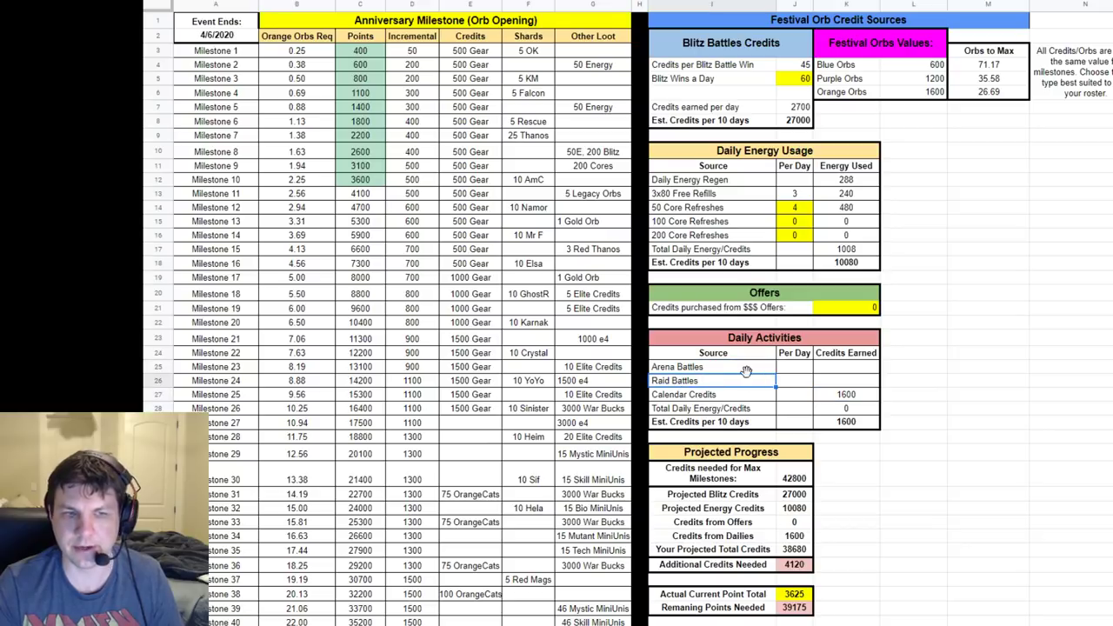
left_click(861, 396)
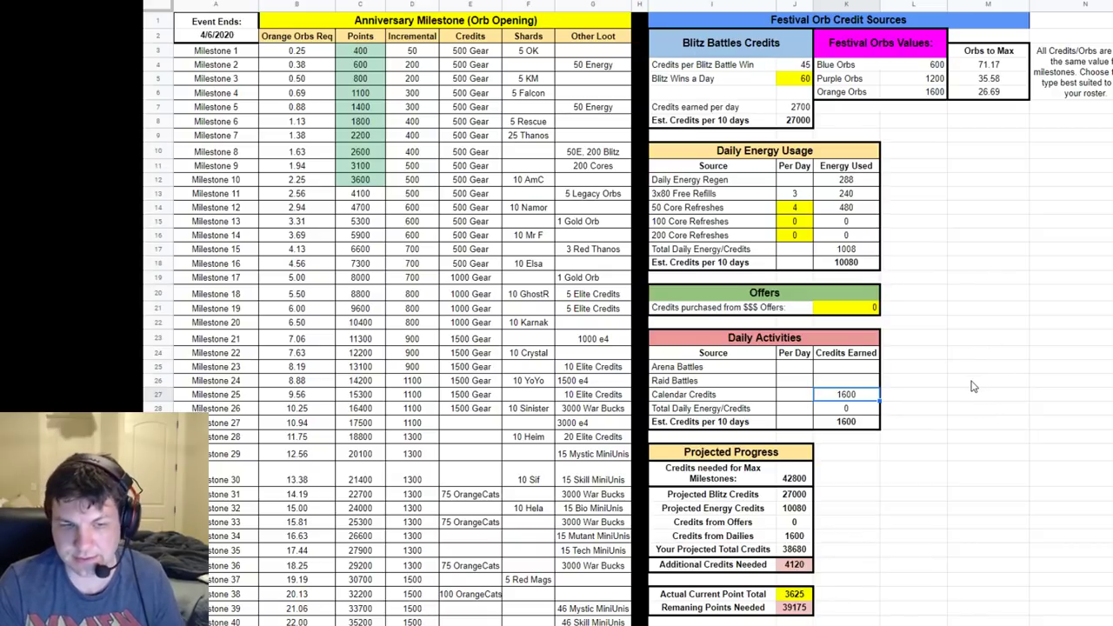
Examine the credits needed for max milestones in Projected Progress and compare the projected Blitz credits with the Blitz Wins a Day.
scroll(974, 387, "down", 1)
scroll(964, 381, "down", 5)
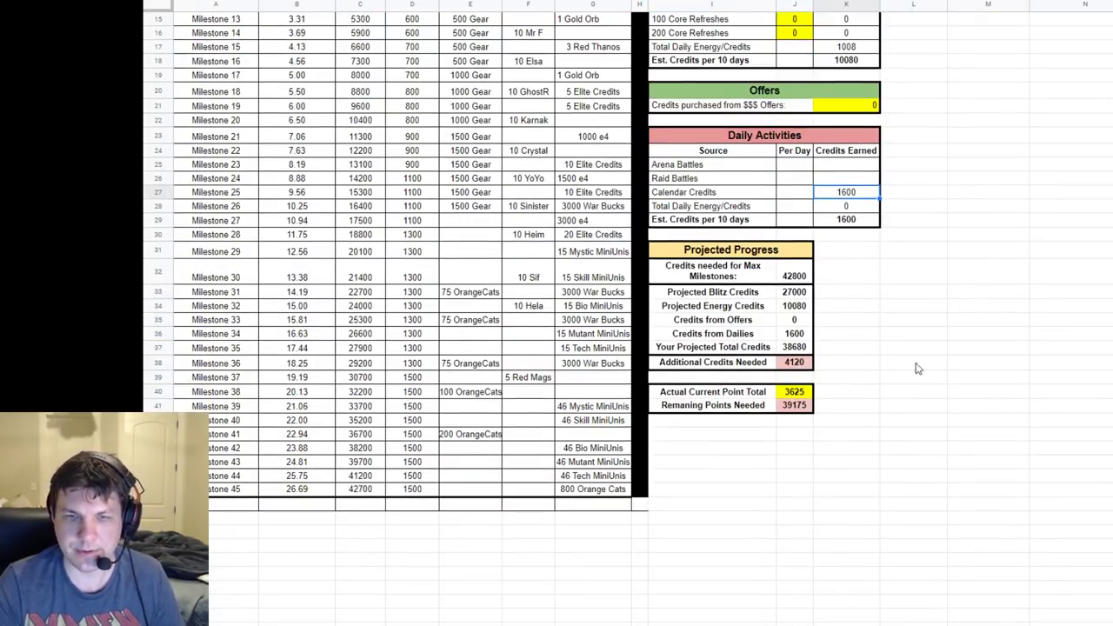
left_click(730, 250)
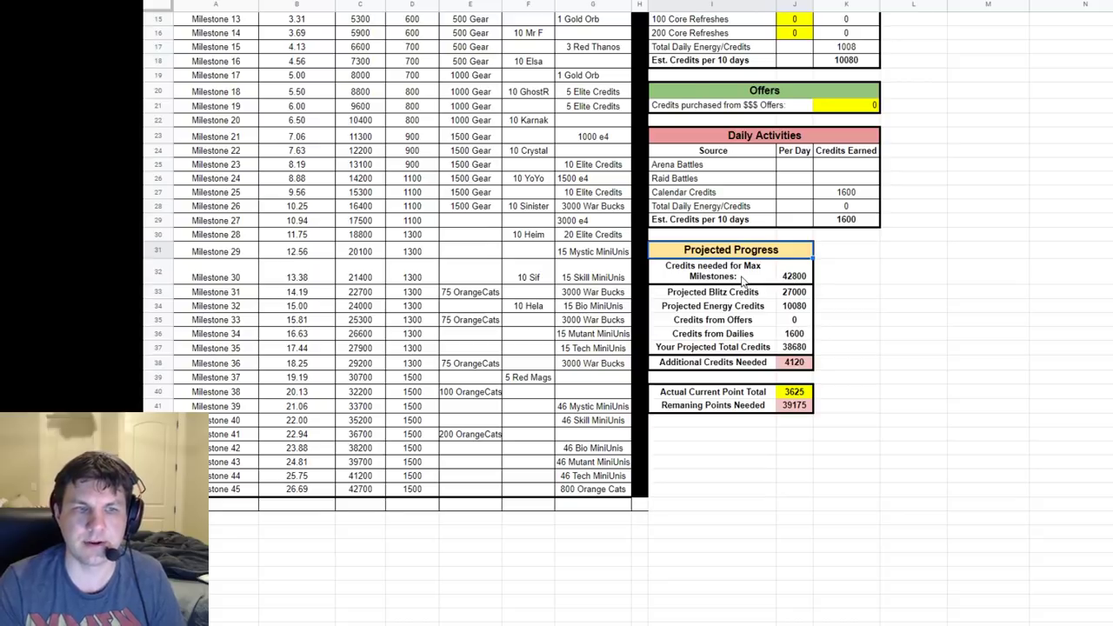
left_click(739, 276)
left_click(794, 276)
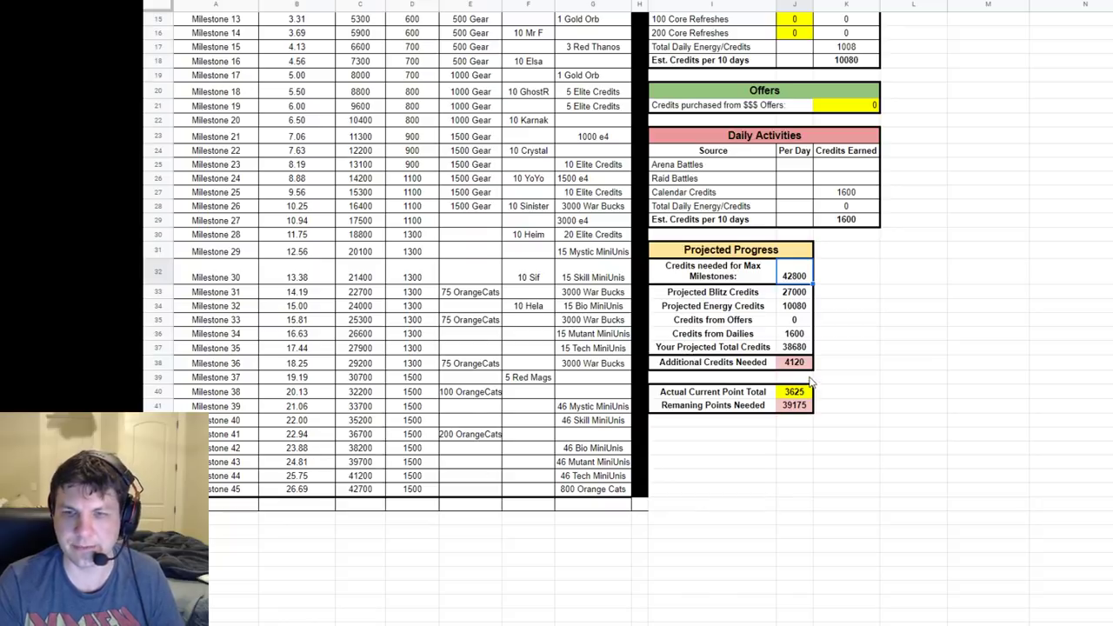
left_click(769, 295)
left_click(798, 294)
scroll(848, 317, "up", 3)
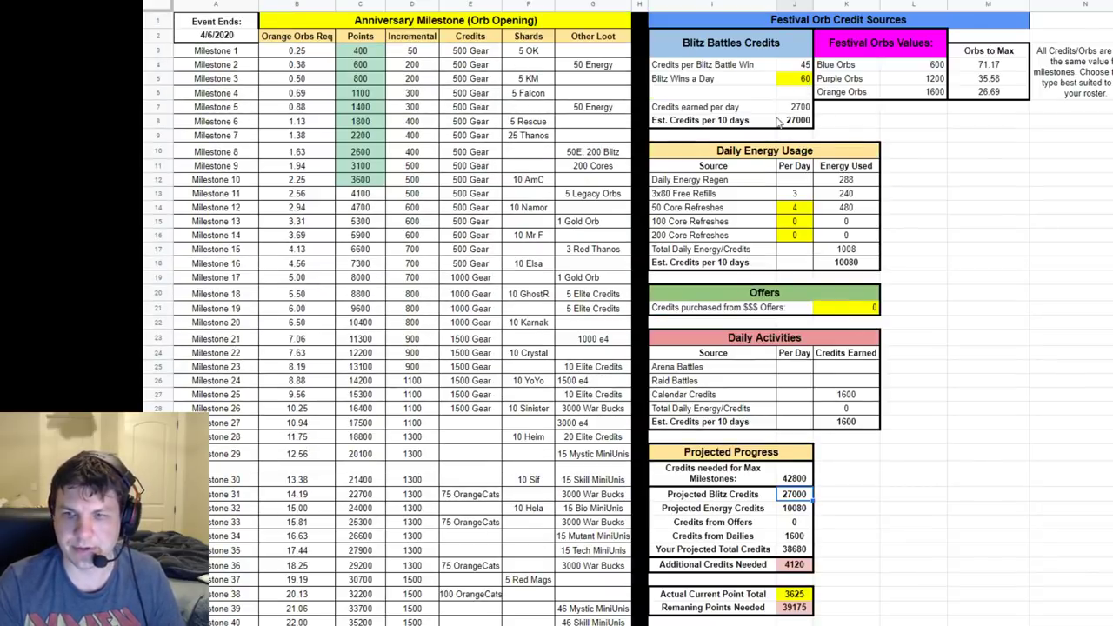
left_click(792, 82)
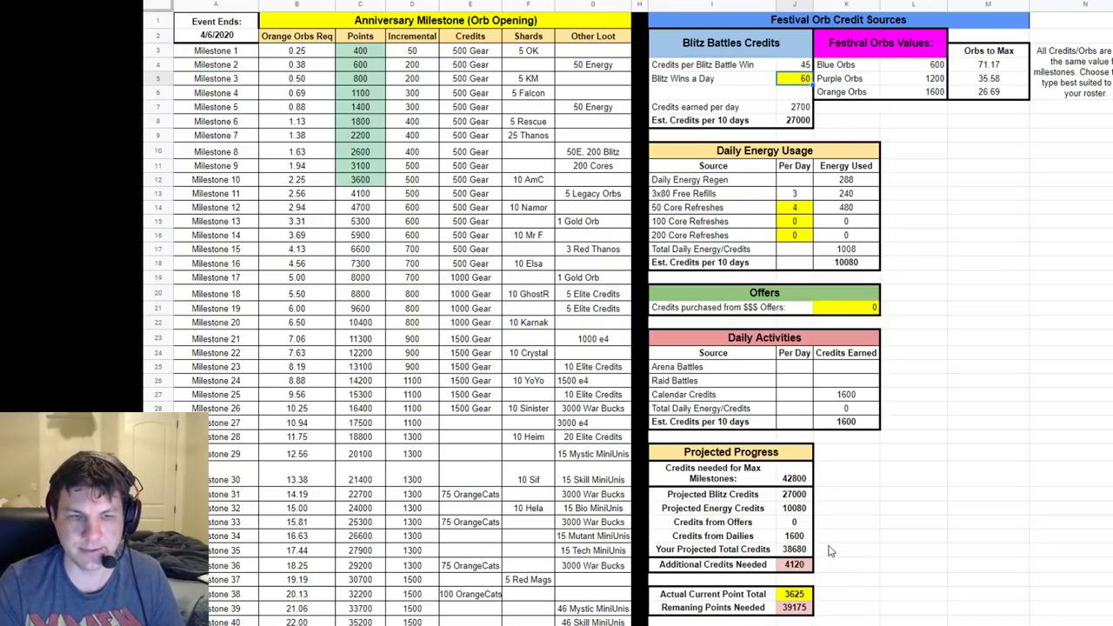
left_click(795, 536)
left_click(793, 498)
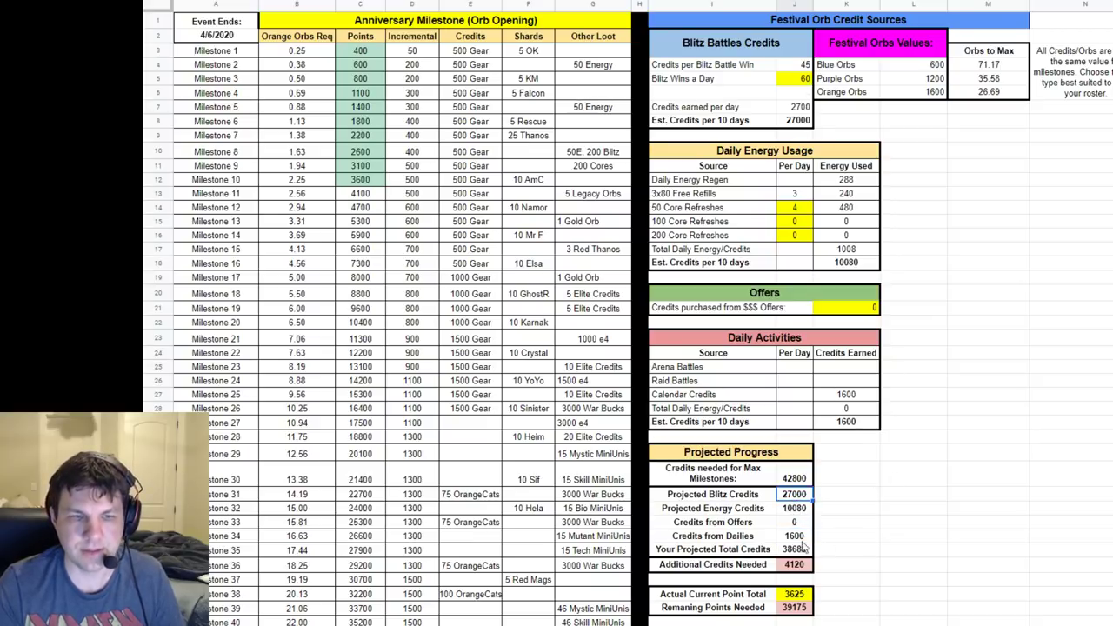
Examine the projected energy credits, the credits from offers and the credits from dailies in Projected Progress.
left_click(792, 510)
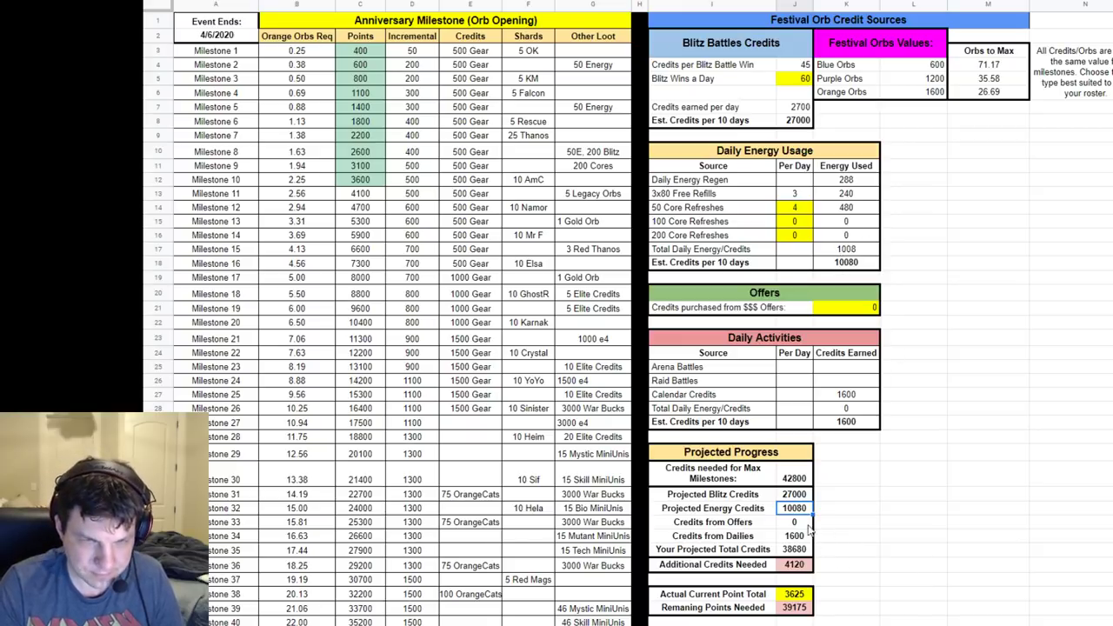
left_click(855, 309)
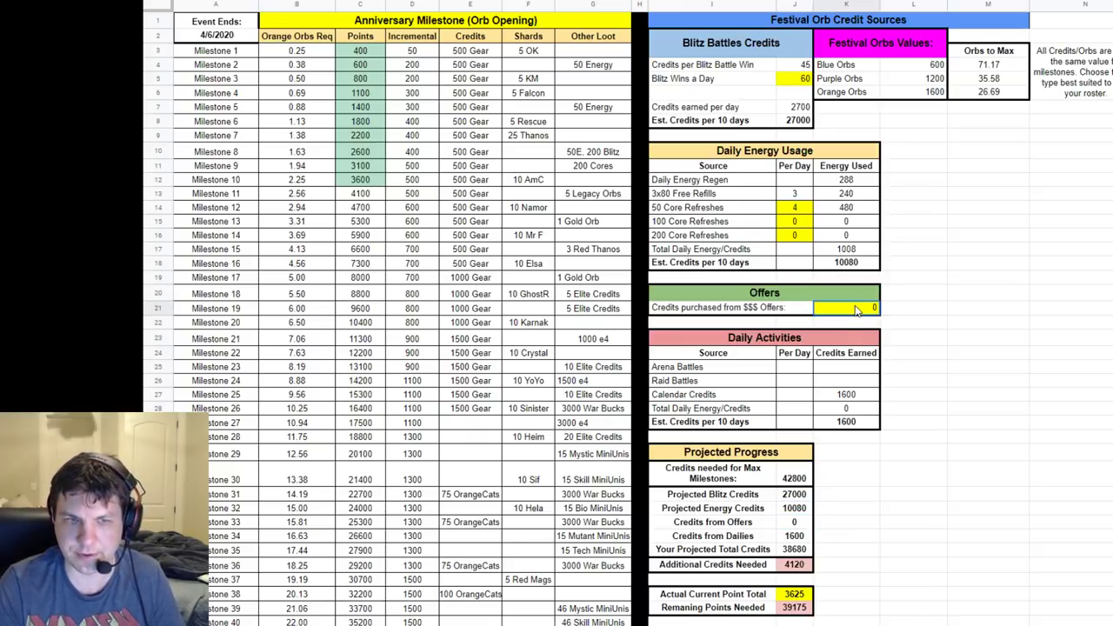
left_click(794, 524)
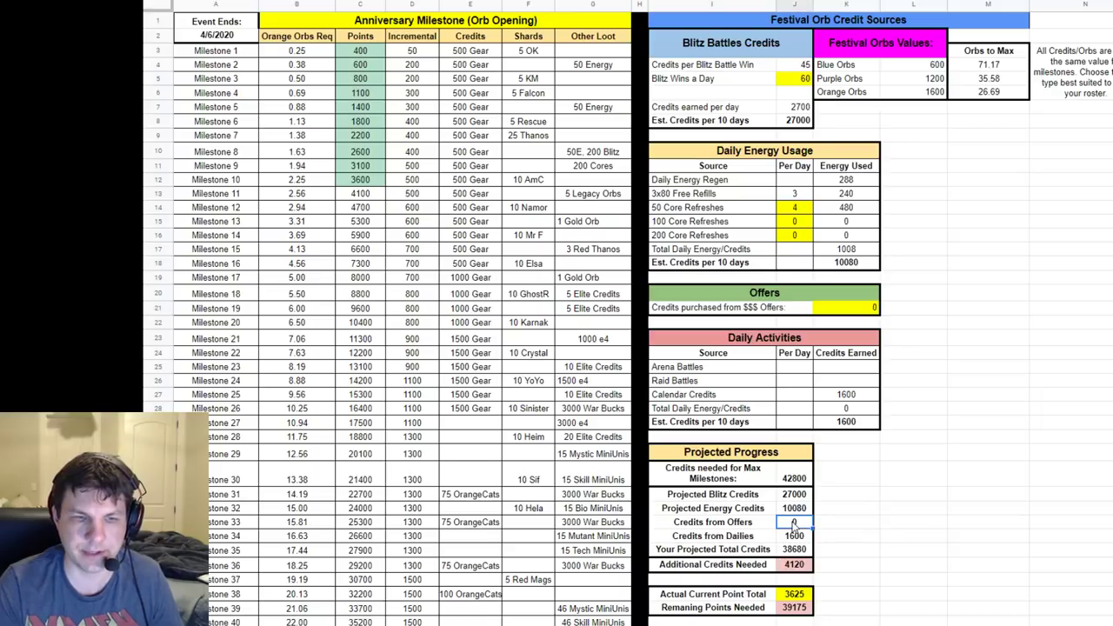
left_click(794, 537)
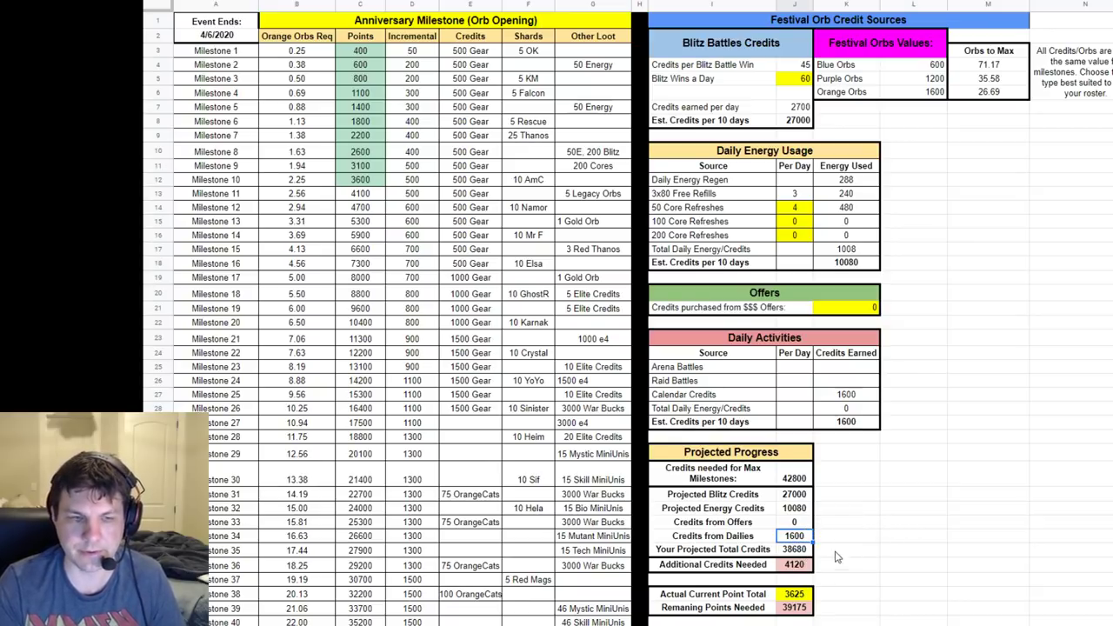
Compare the projected total credits with the credits needed for max milestones and check the additional credits needed.
left_click(795, 552)
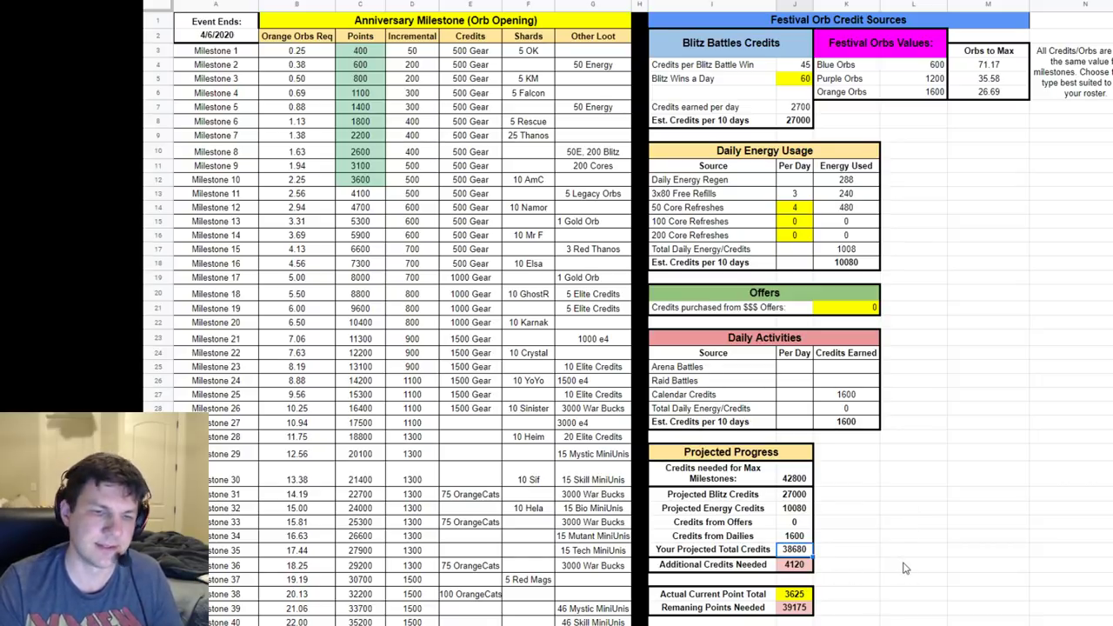
left_click(806, 567)
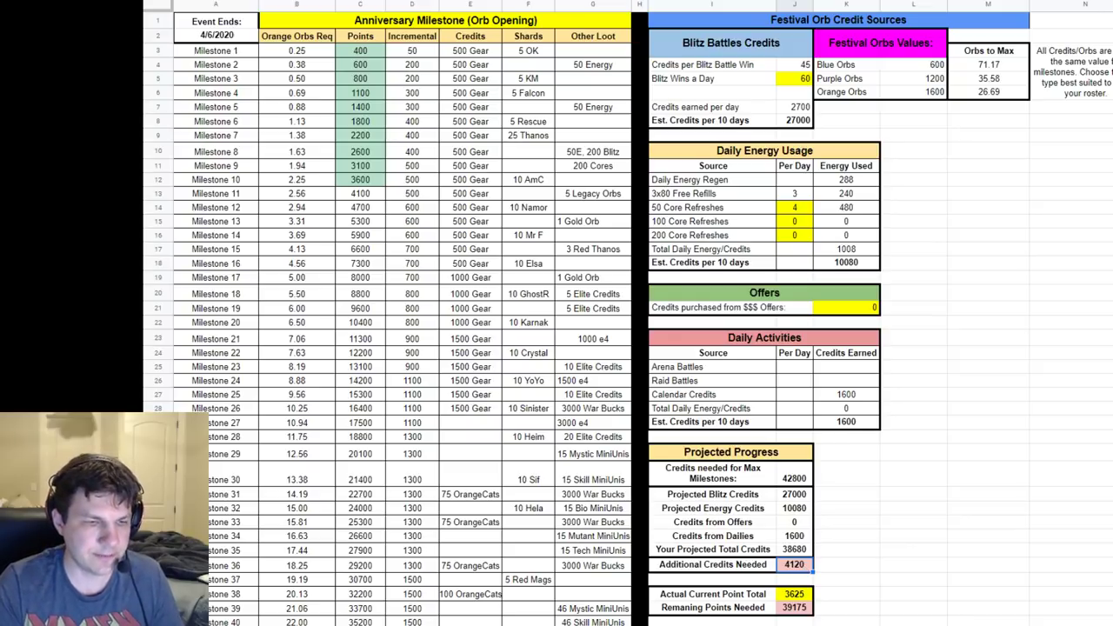
left_click(804, 481)
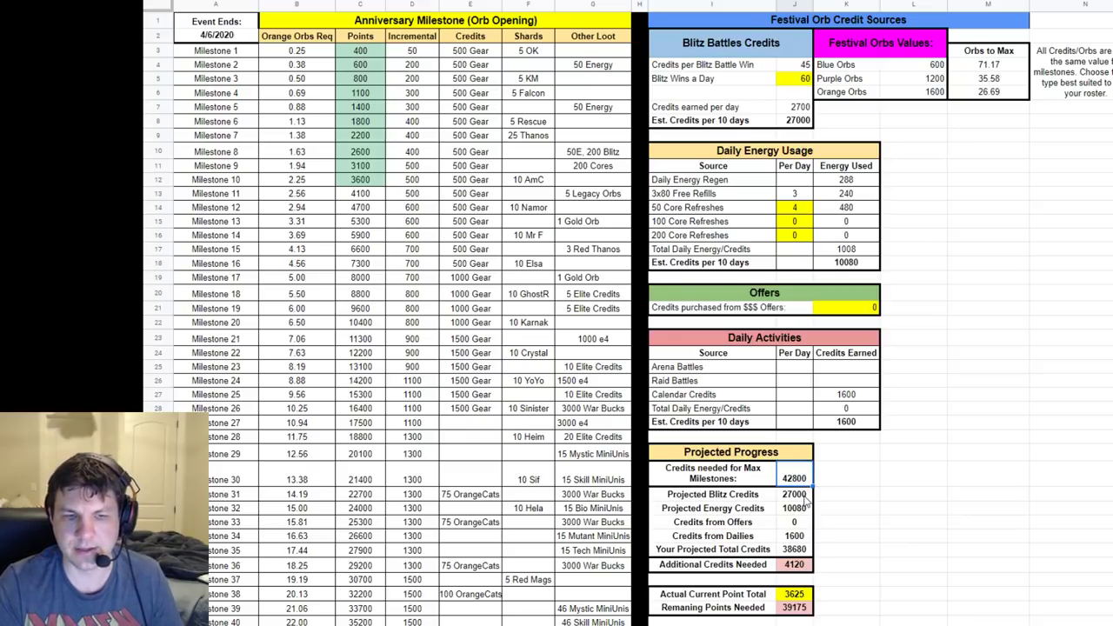
left_click(796, 551)
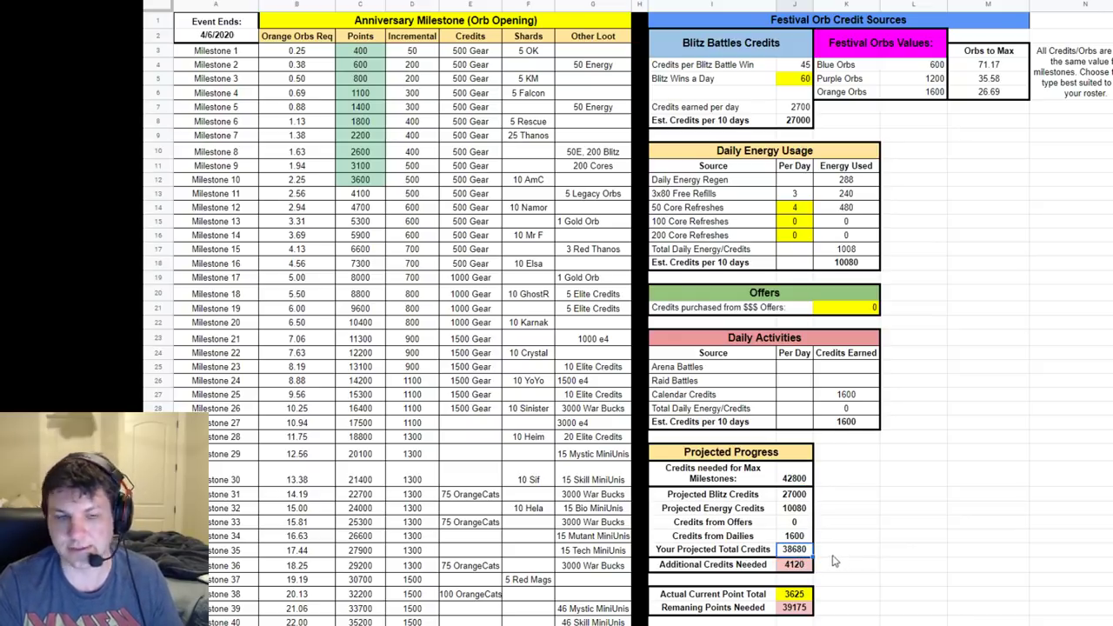
left_click(805, 565)
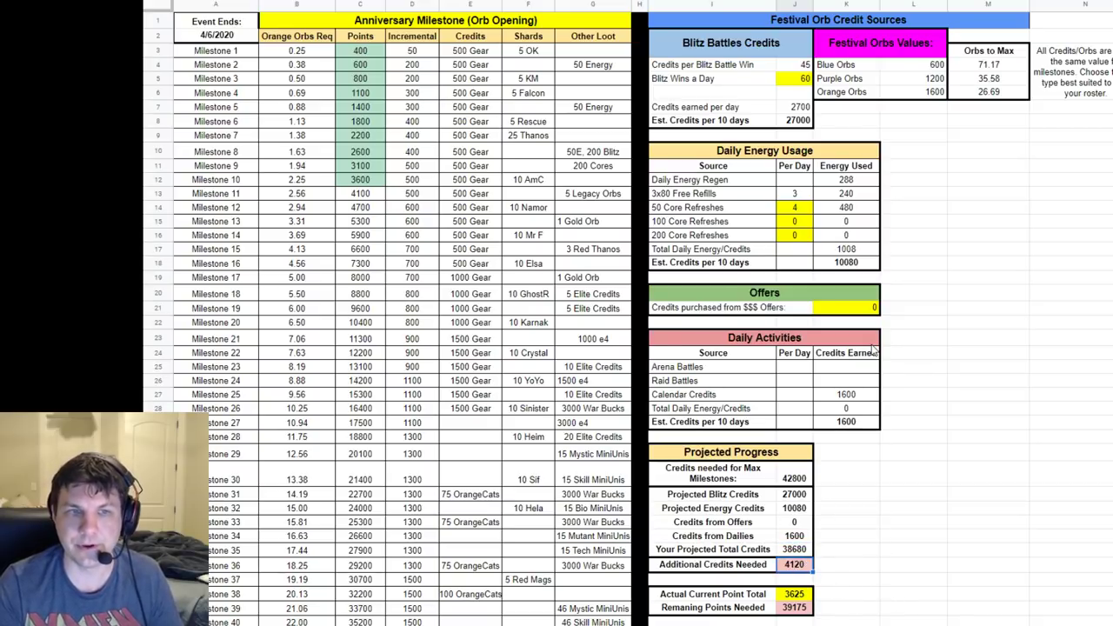
Set Blitz Wins a Day to 70 and check the additional credits needed in Projected Progress.
left_click(805, 79)
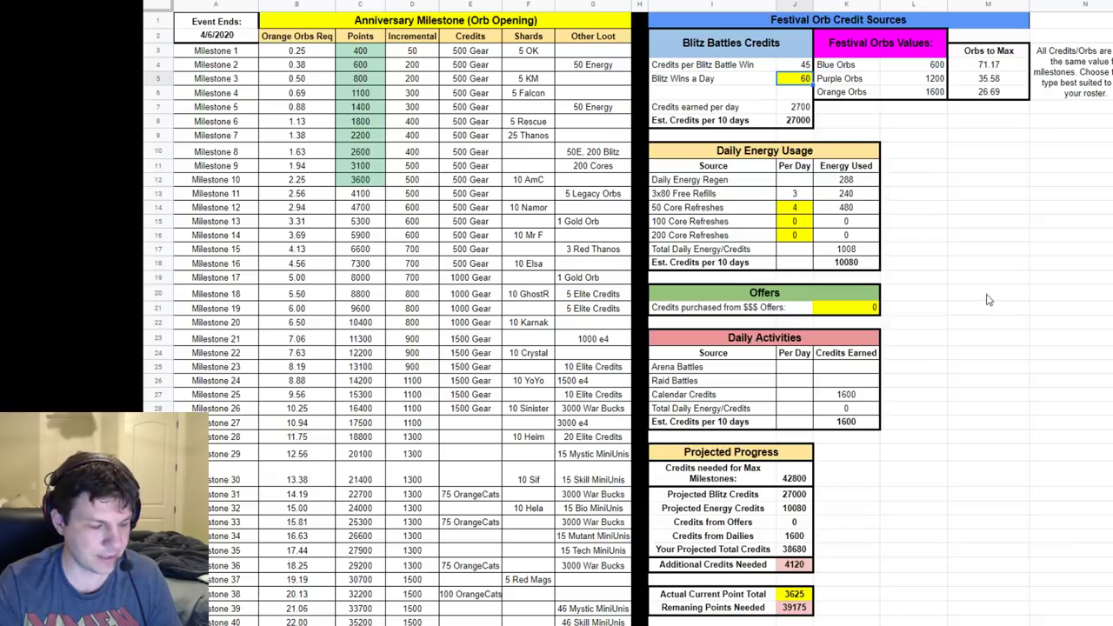
type("70")
key("Return")
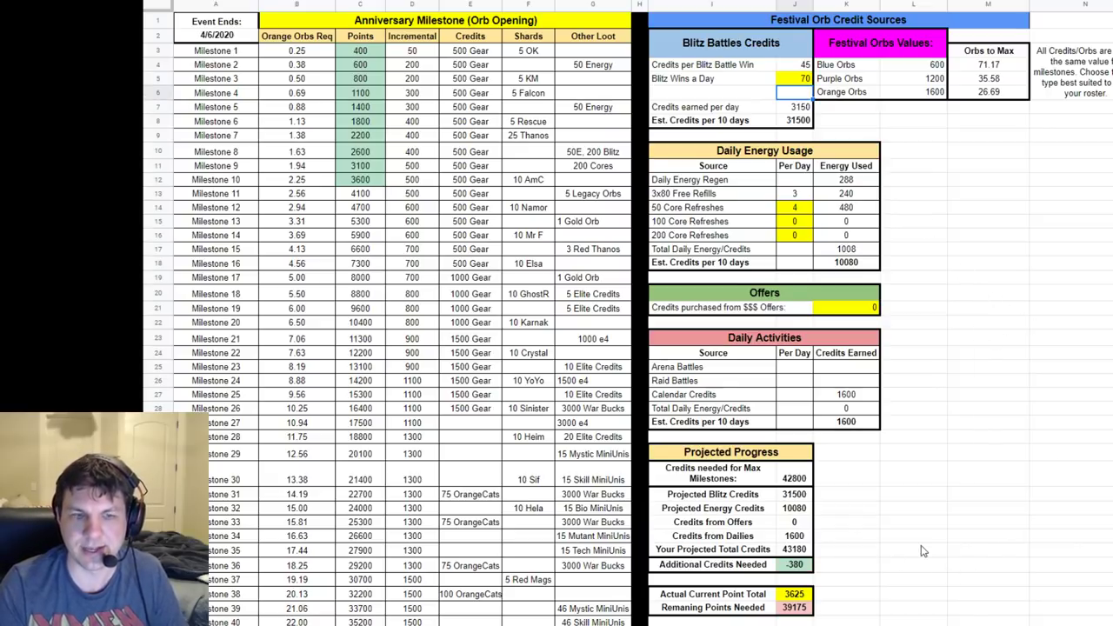
left_click(805, 573)
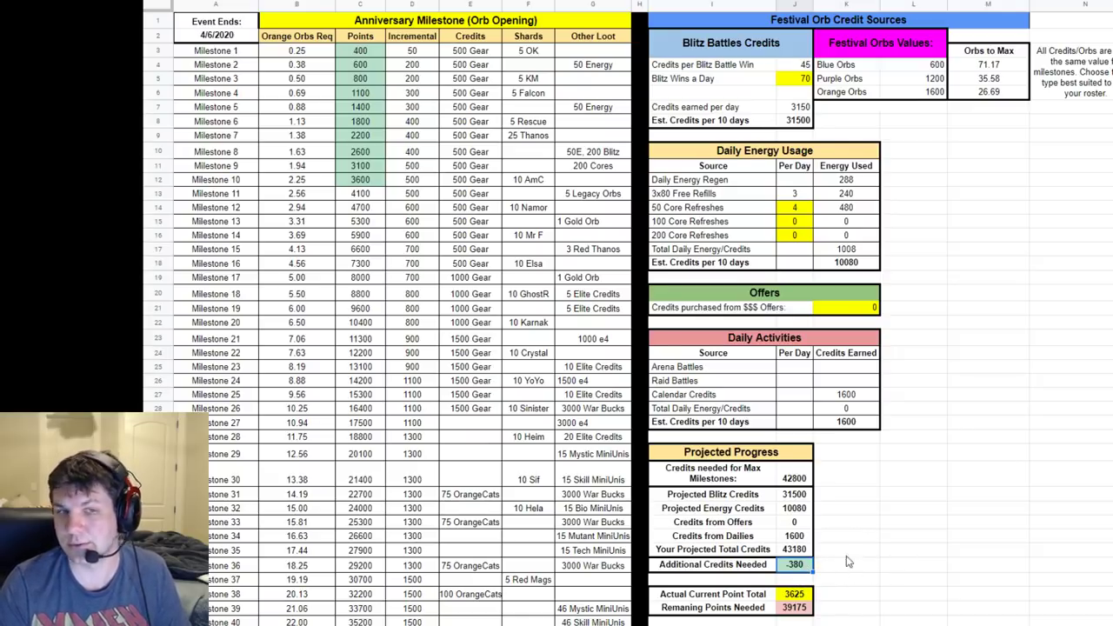
Set Blitz Wins a Day back to 60 and deselect the cell.
left_click(800, 79)
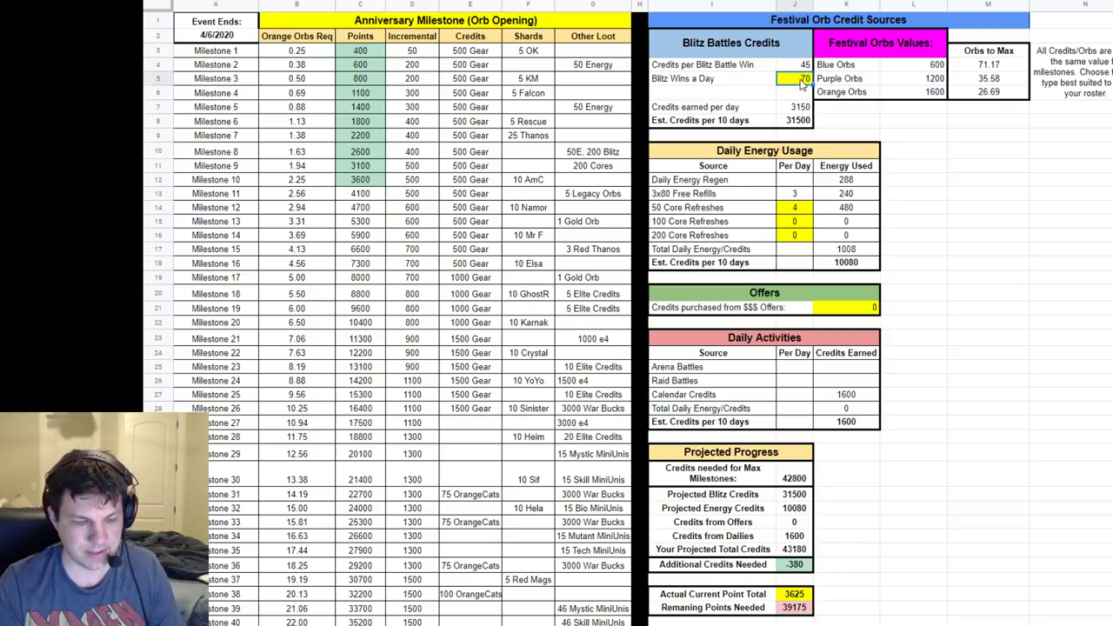
type("60")
left_click(938, 399)
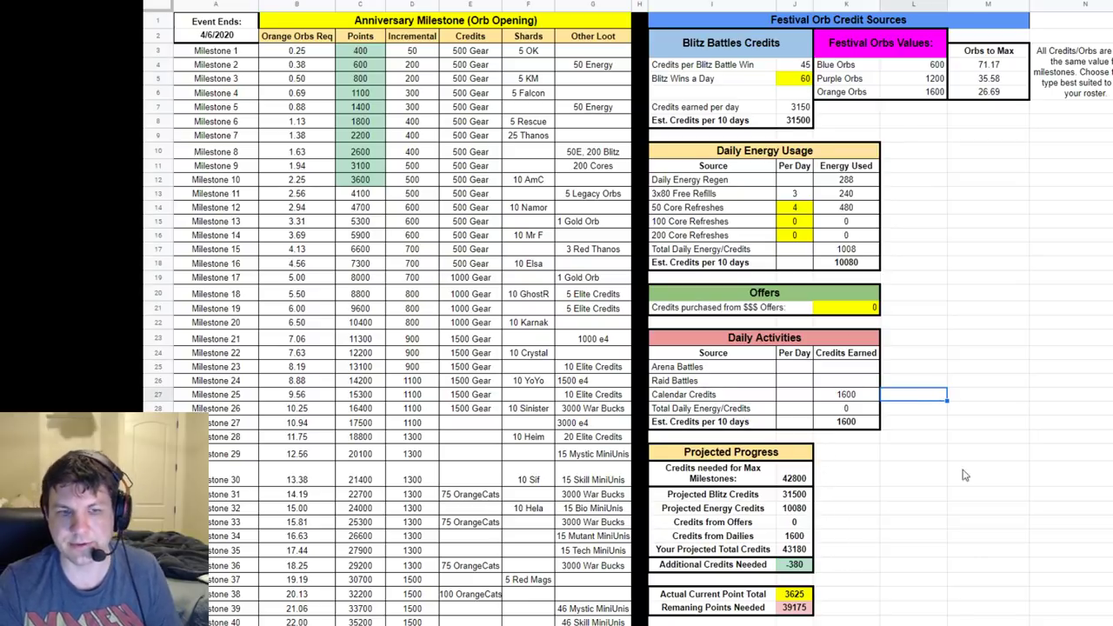
left_click(890, 583)
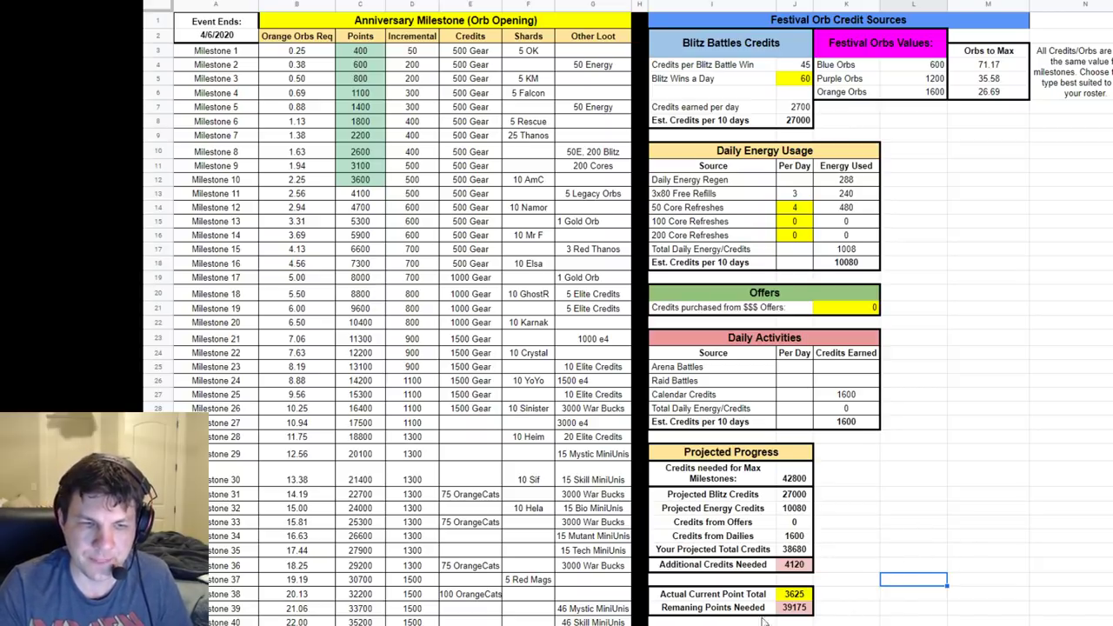
Switch to the Marvel Strike Force game and bring up the Orange Festival Orb from the store's orbs to check the credit balance.
left_click(794, 595)
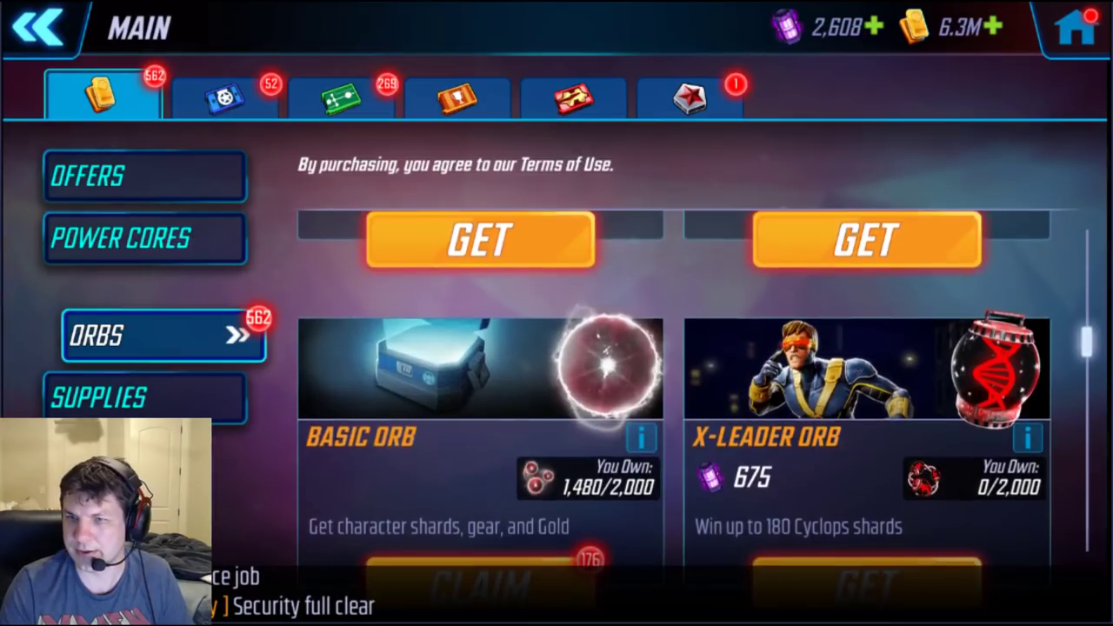
scroll(710, 170, "down", 5)
scroll(698, 429, "down", 6)
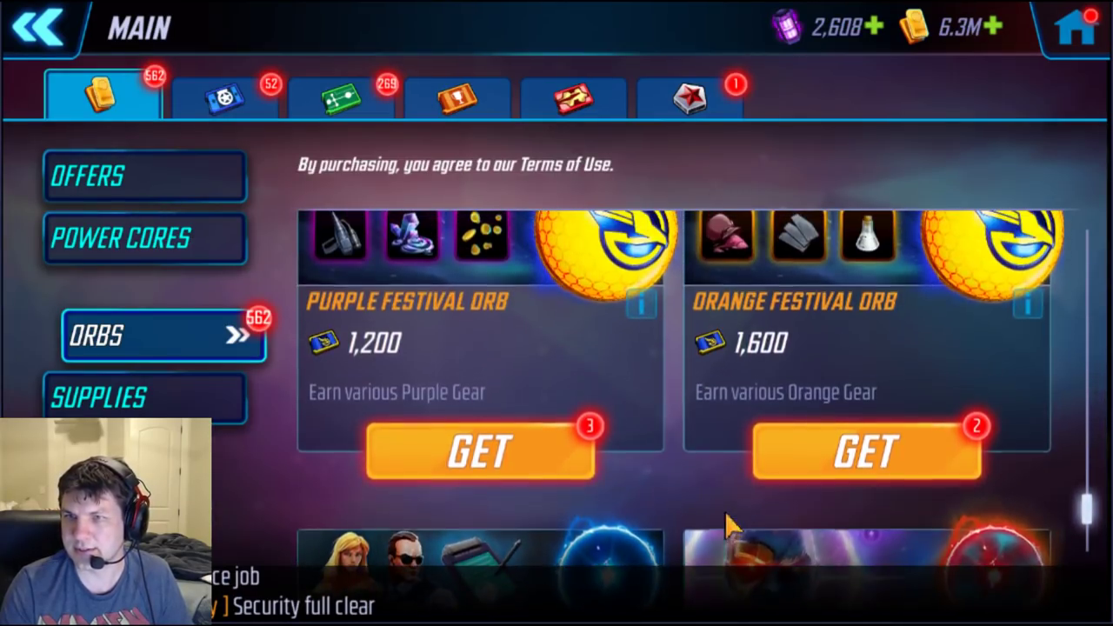
left_click(882, 472)
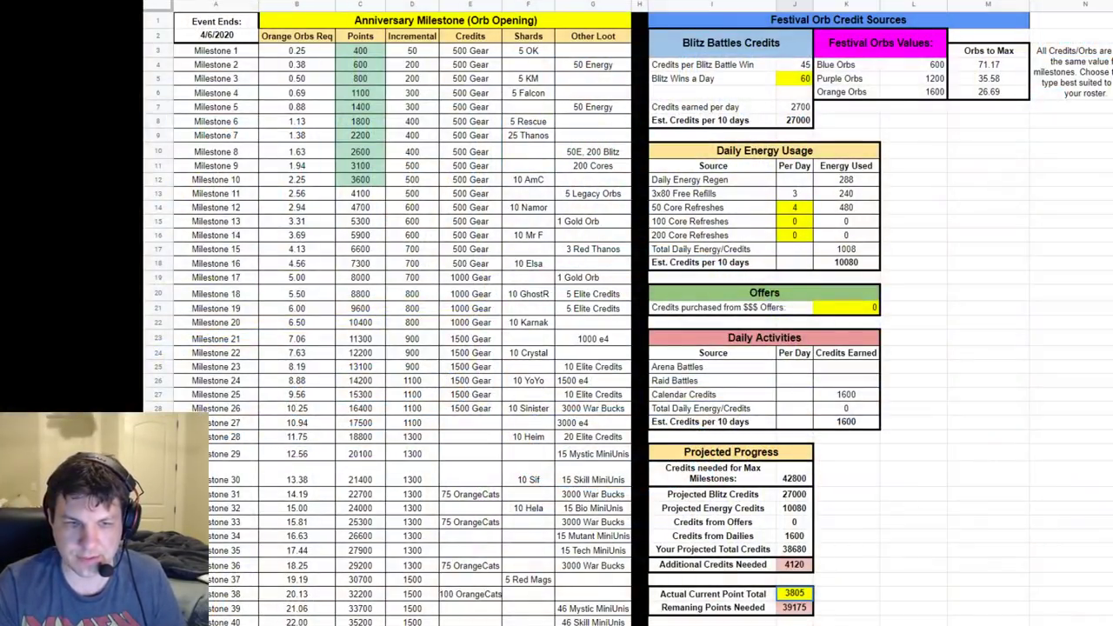
Set the Actual Current Point Total in the spreadsheet to 3805 and check the remaining points needed.
key("Return")
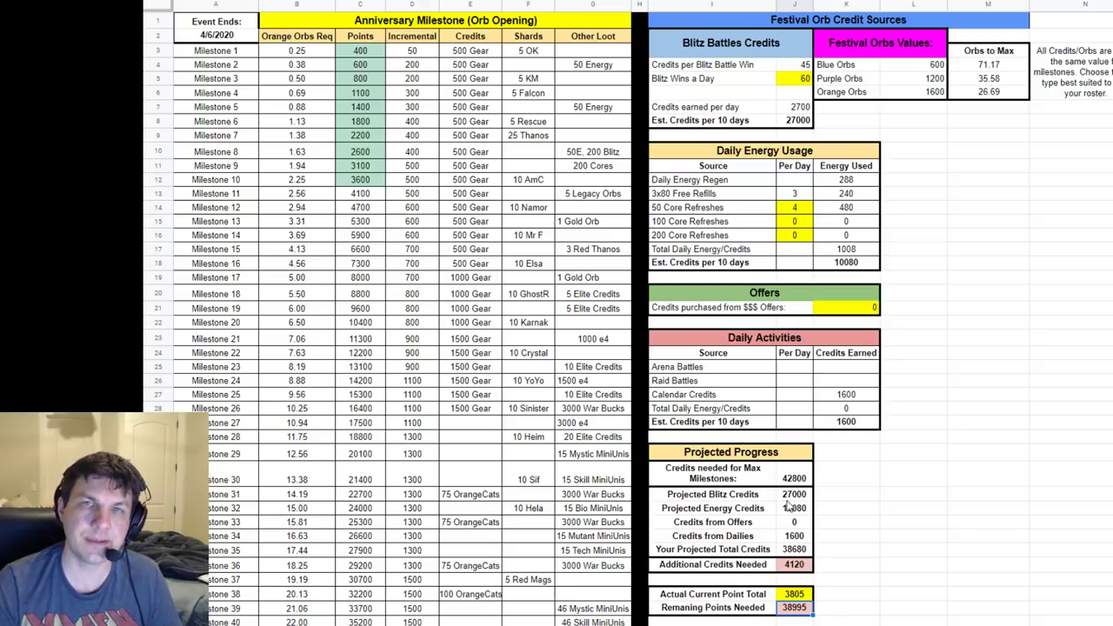
left_click(792, 596)
left_click(786, 609)
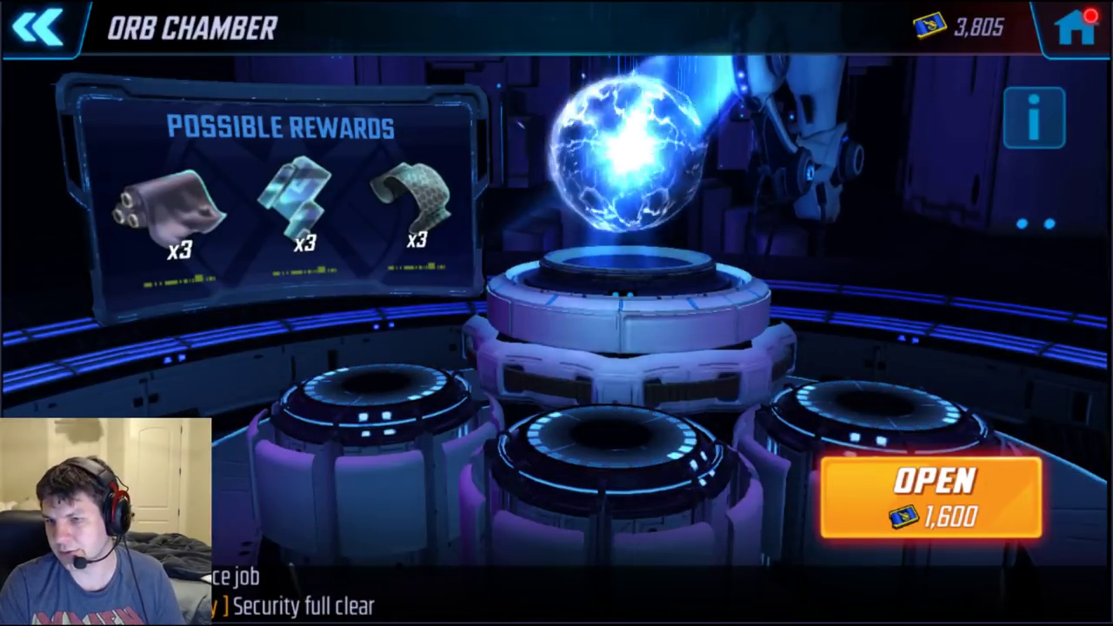
Switch to the game and open two Orange Festival Orbs at 1,600 credits each, collecting the first orb's rewards.
left_click(931, 496)
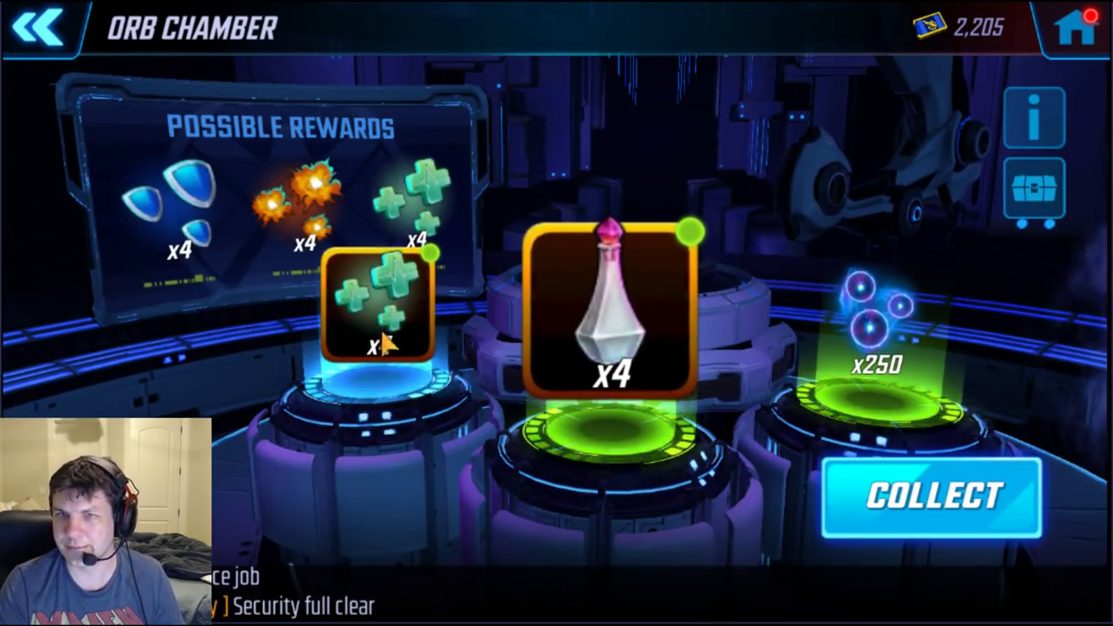
left_click(894, 509)
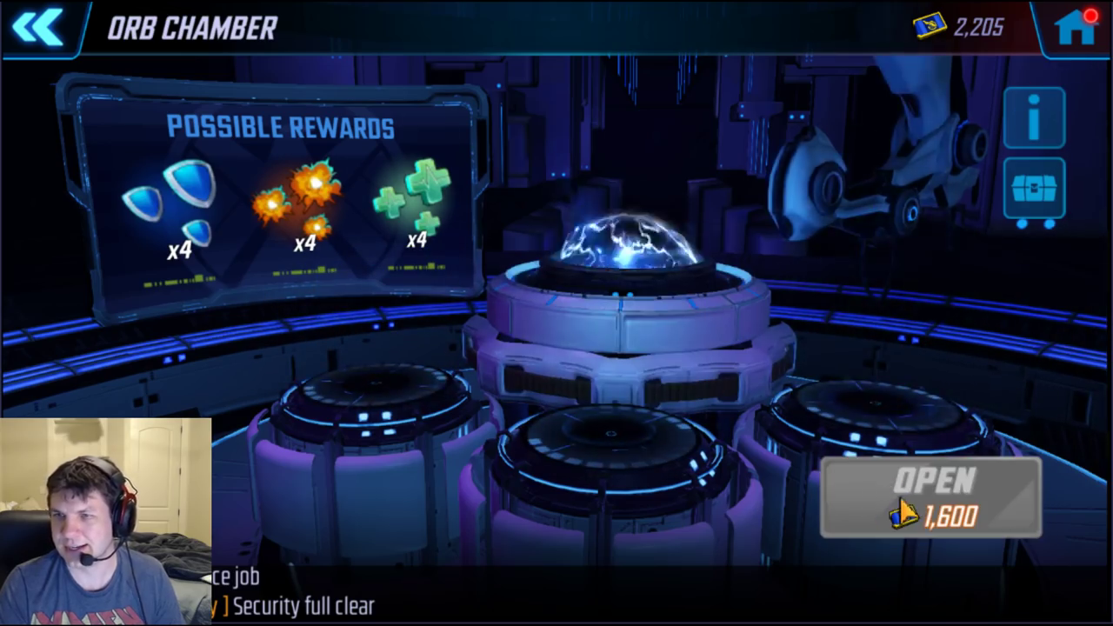
left_click(893, 504)
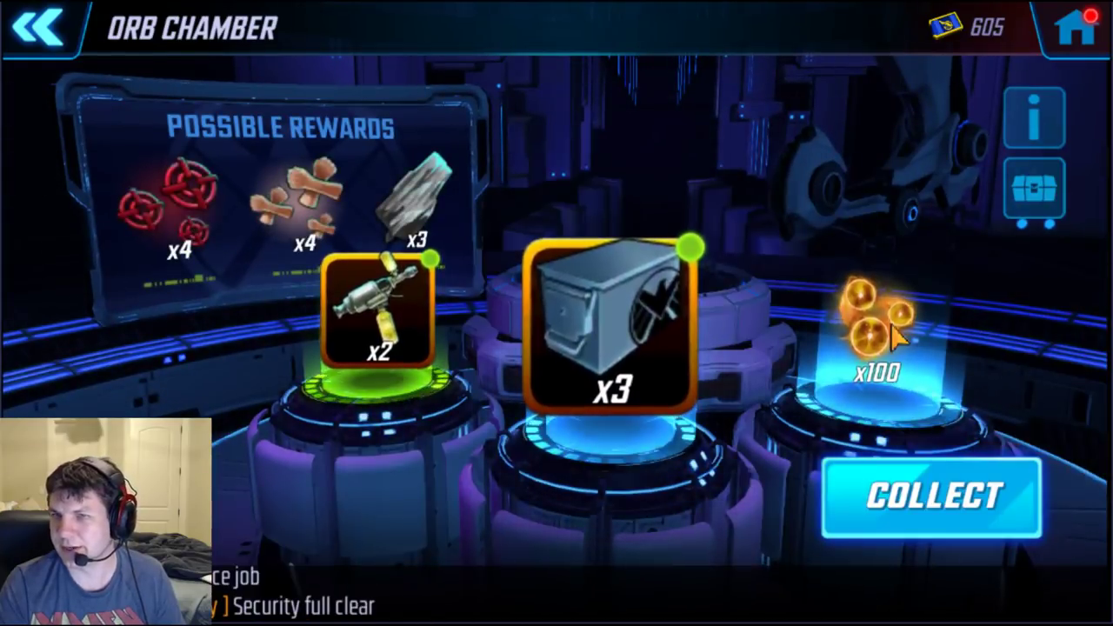
View the details of the Mega Orb Fragments and the middle gear reward, and collect the second orb's rewards.
left_click(896, 333)
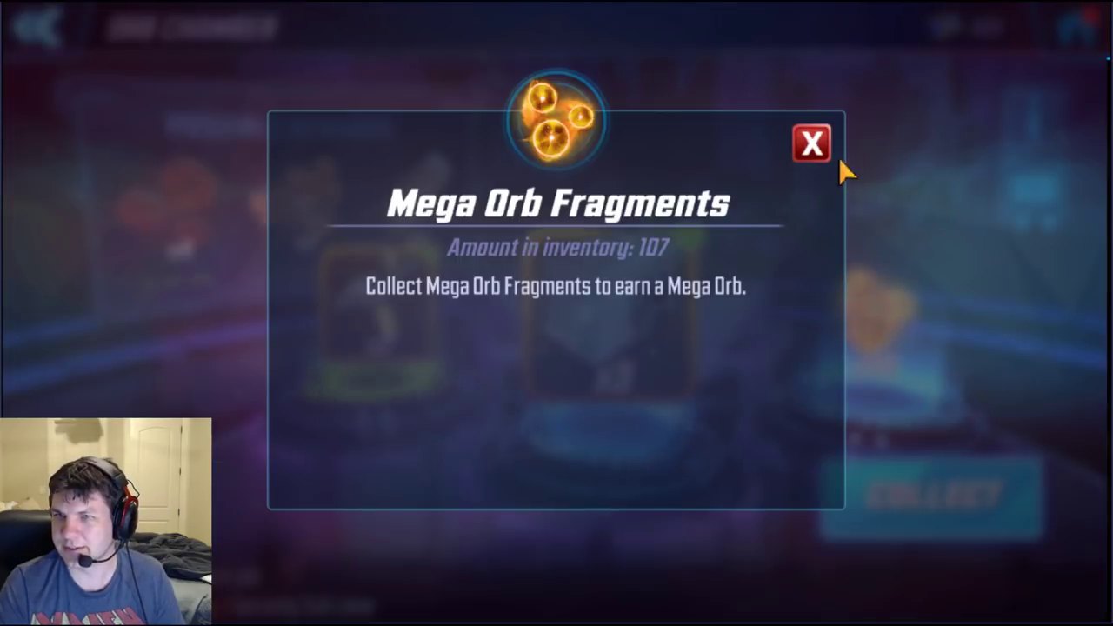
left_click(831, 150)
left_click(609, 341)
left_click(798, 119)
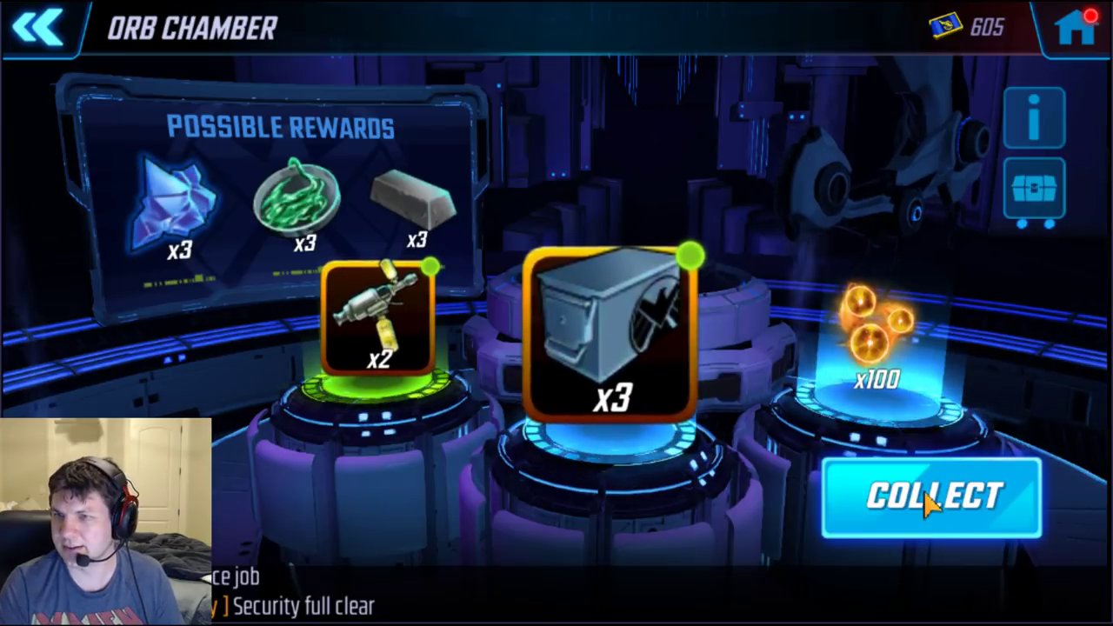
left_click(954, 508)
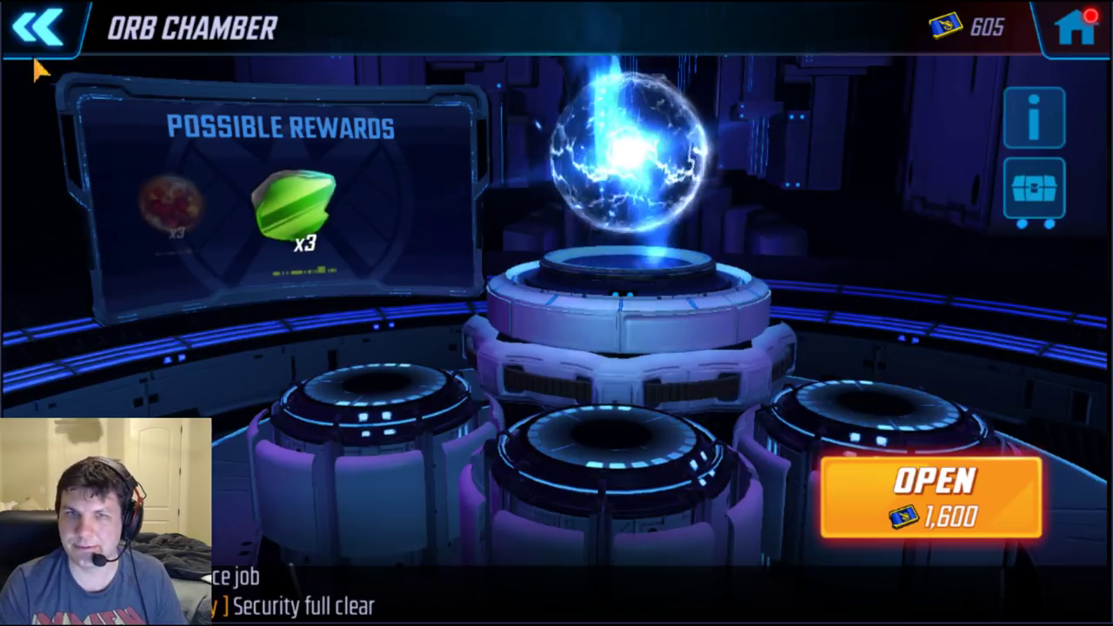
Leave the Orb Chamber and open the Second Strike milestone event from the milestone selection.
left_click(37, 30)
left_click(1074, 35)
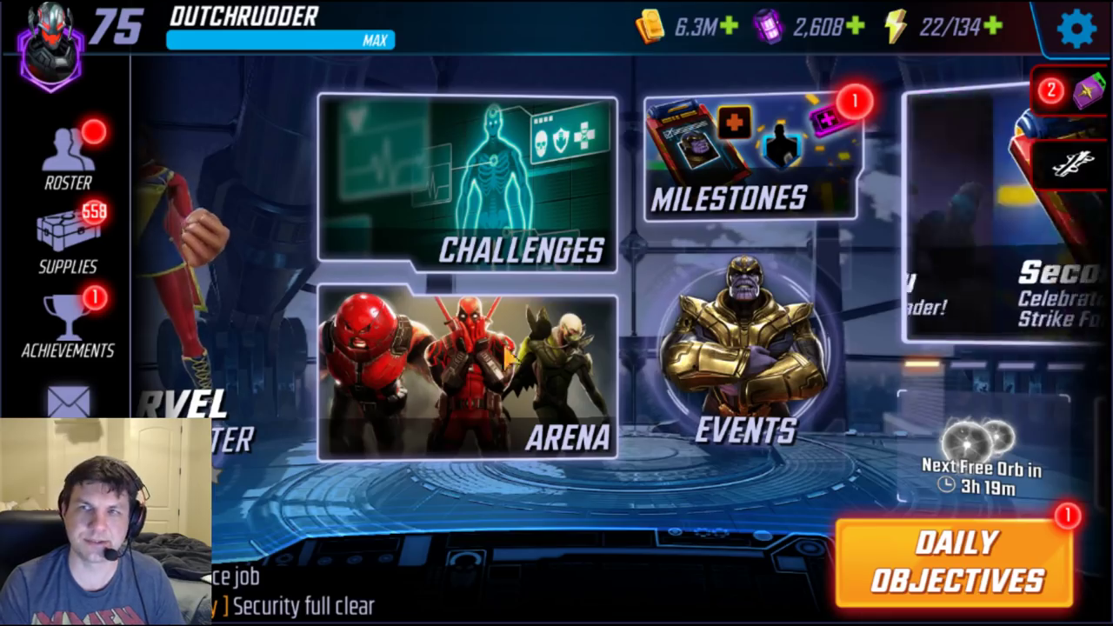
left_click(696, 209)
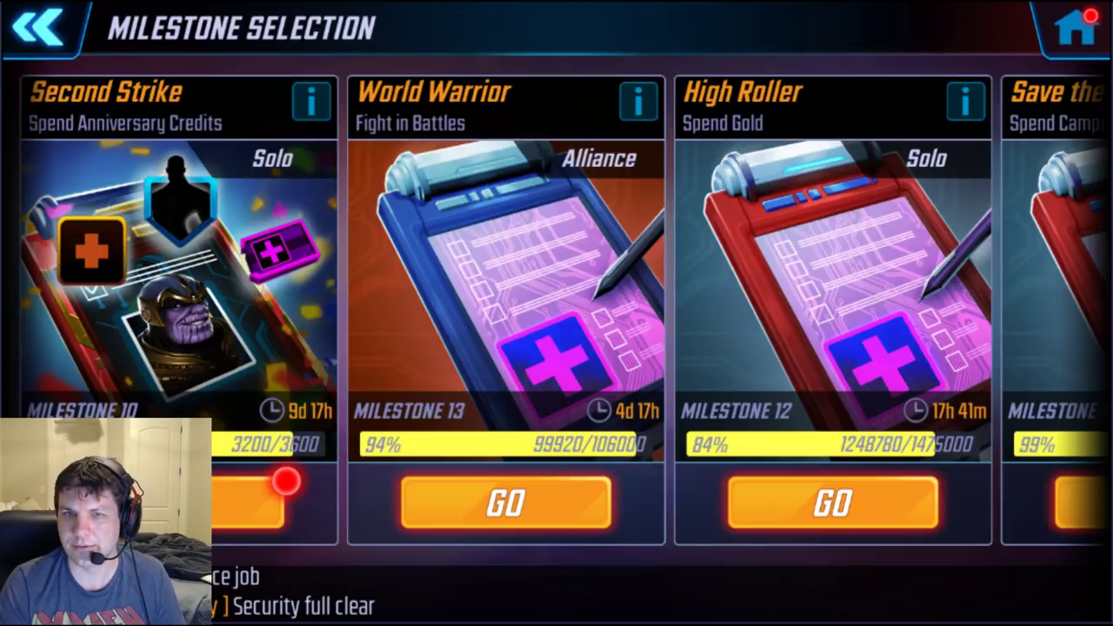
left_click(244, 494)
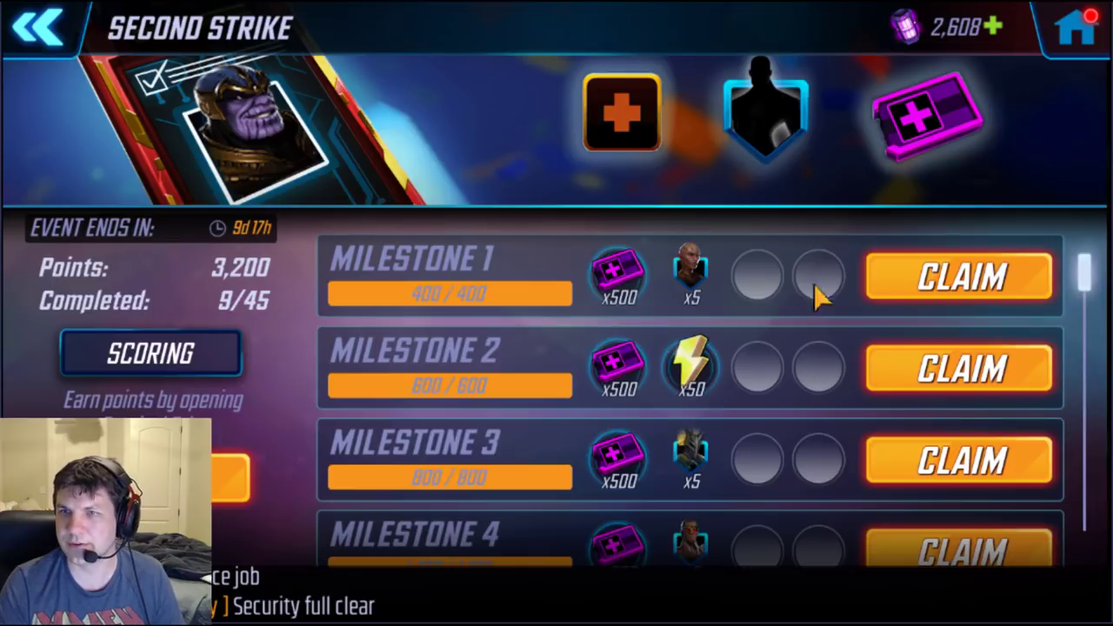
Claim the rewards of Milestones 1, 3, 4, 6, 7 and 9, leaving the ones that include energy unclaimed.
left_click(963, 280)
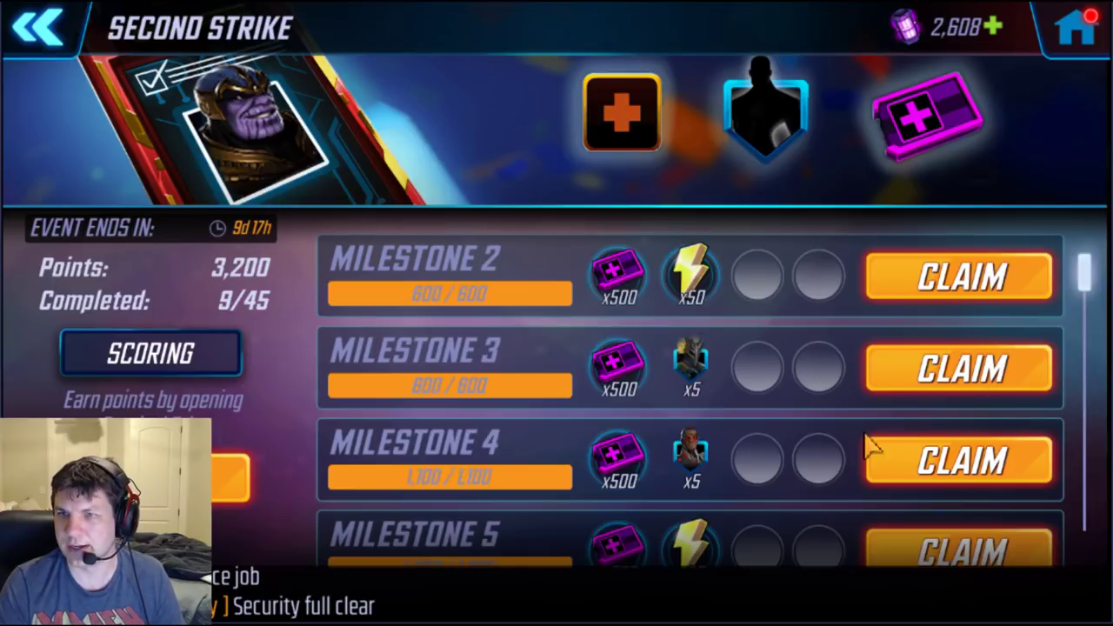
left_click(992, 376)
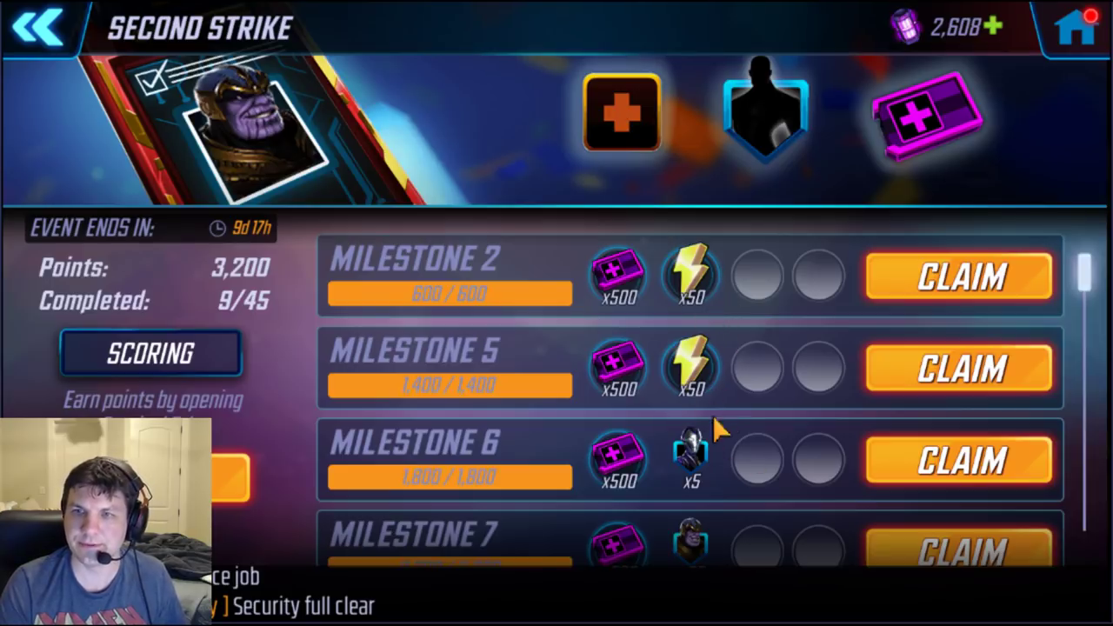
left_click(965, 470)
left_click_drag(783, 514, 783, 435)
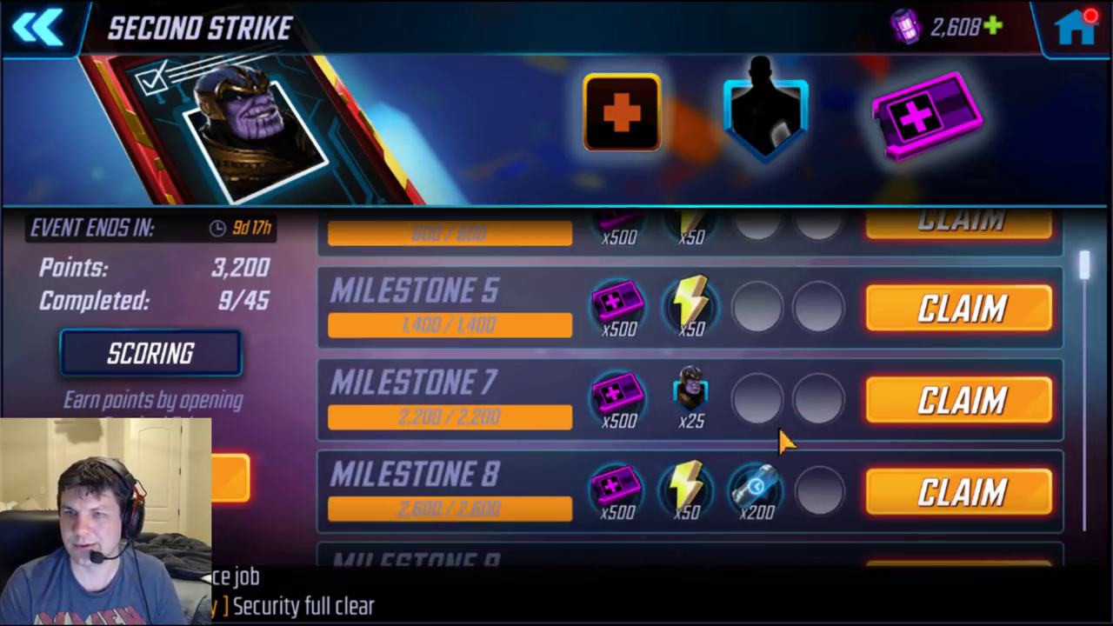
left_click(964, 409)
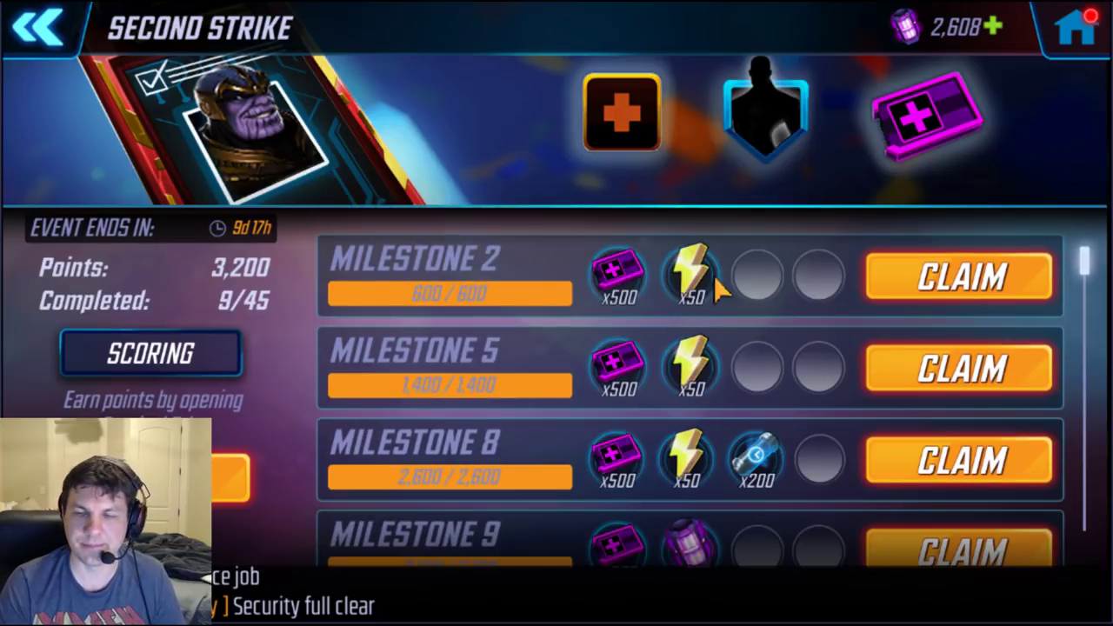
left_click_drag(731, 474, 745, 348)
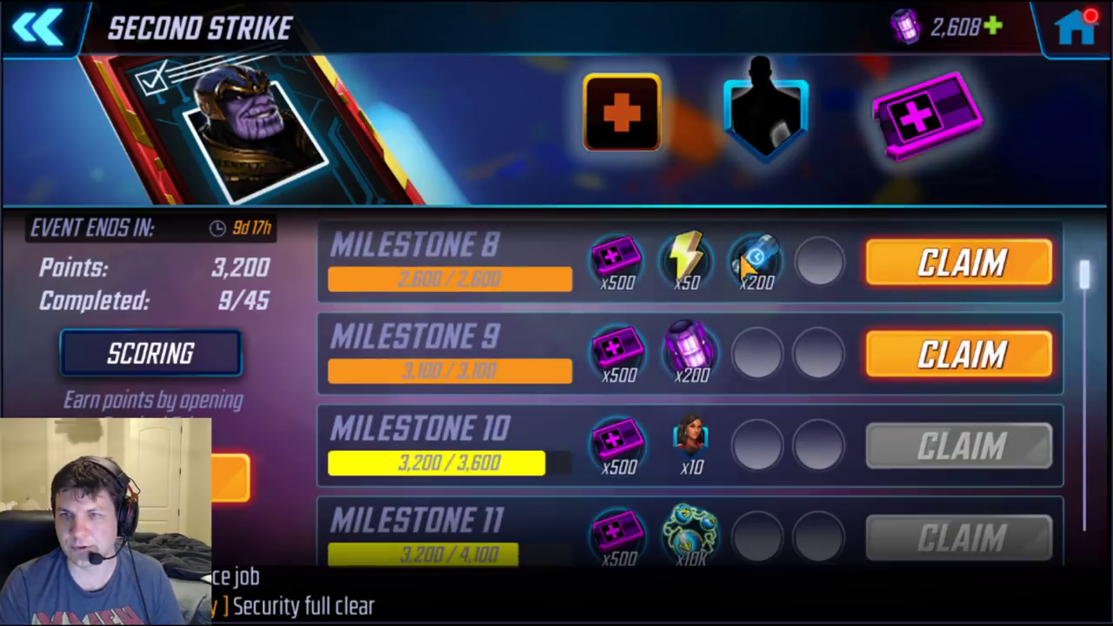
left_click(1001, 353)
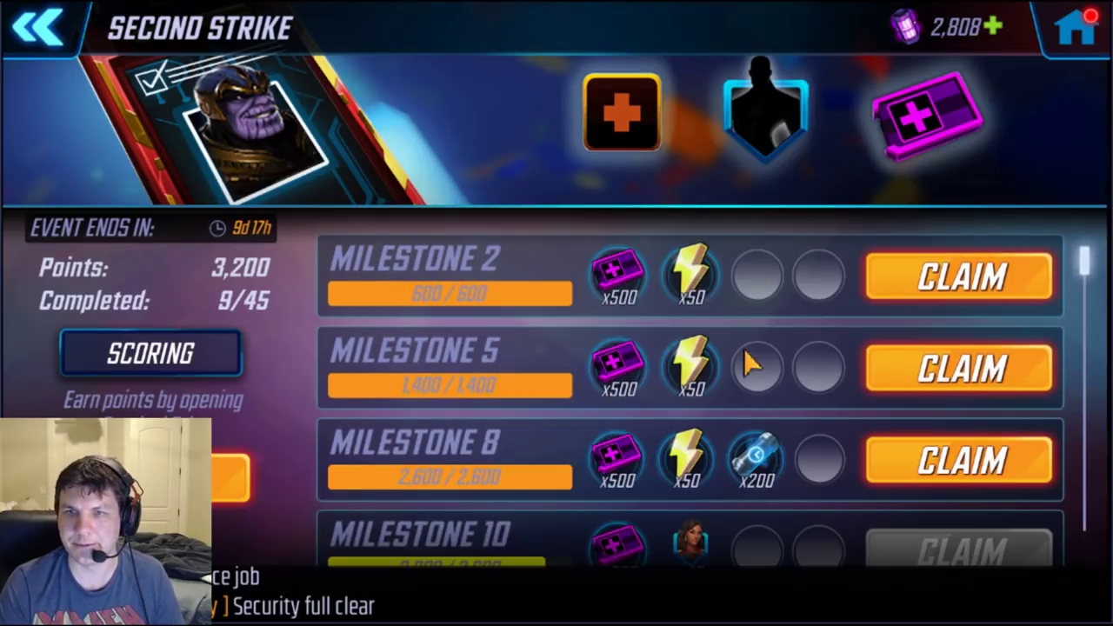
Examine the progress and rewards of Milestones 10 to 12 in the Second Strike list.
scroll(748, 392, "down", 3)
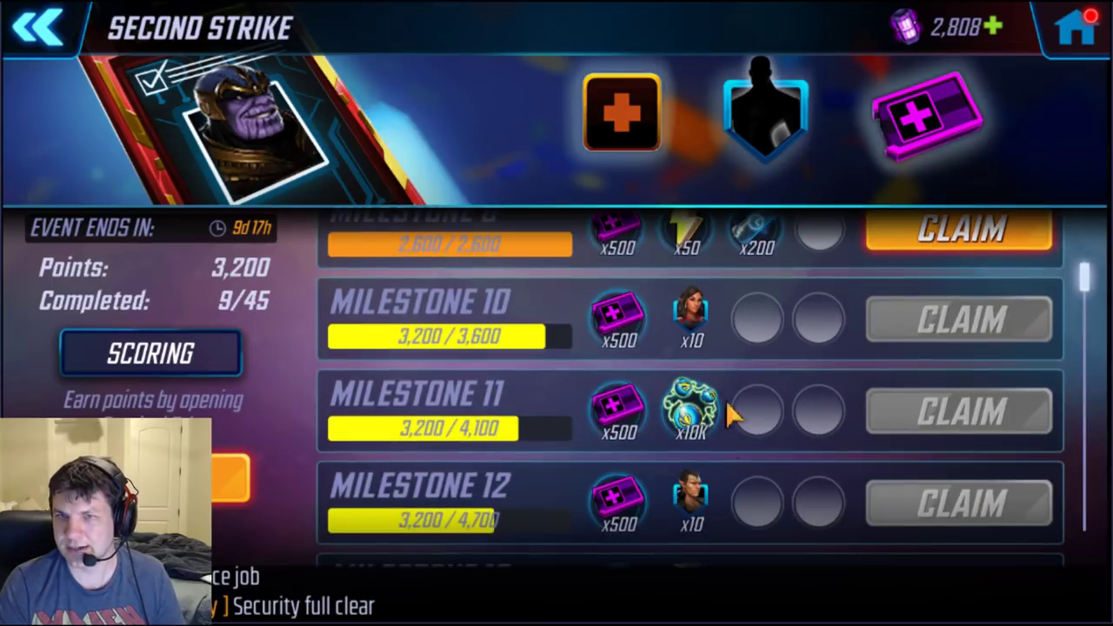
scroll(737, 457, "up", 3)
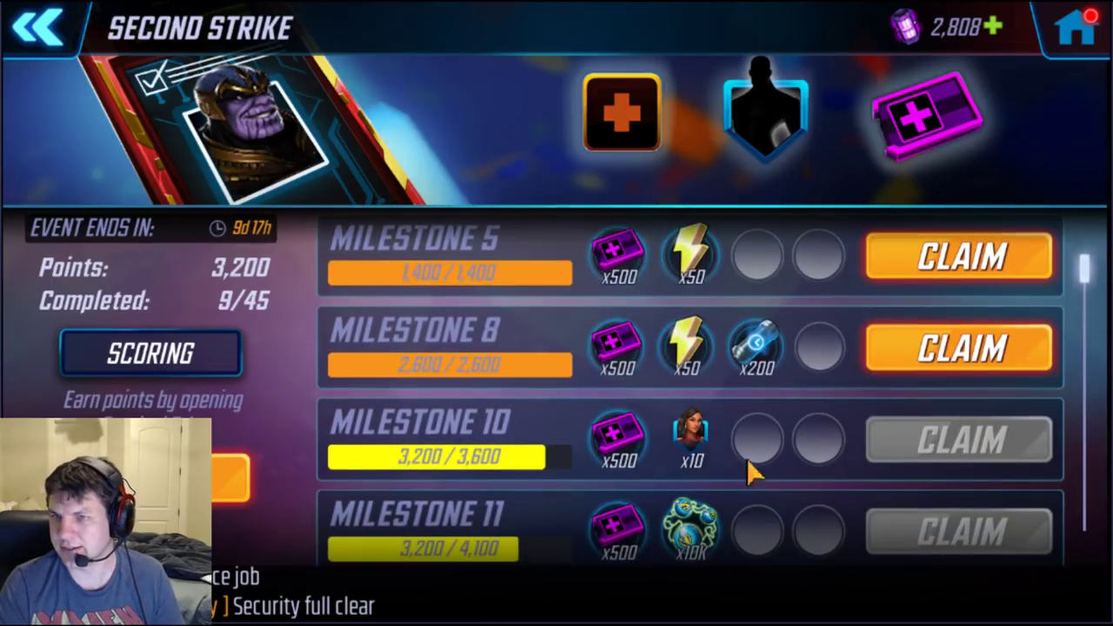
scroll(748, 464, "down", 2)
scroll(757, 392, "down", 4)
scroll(777, 412, "up", 10)
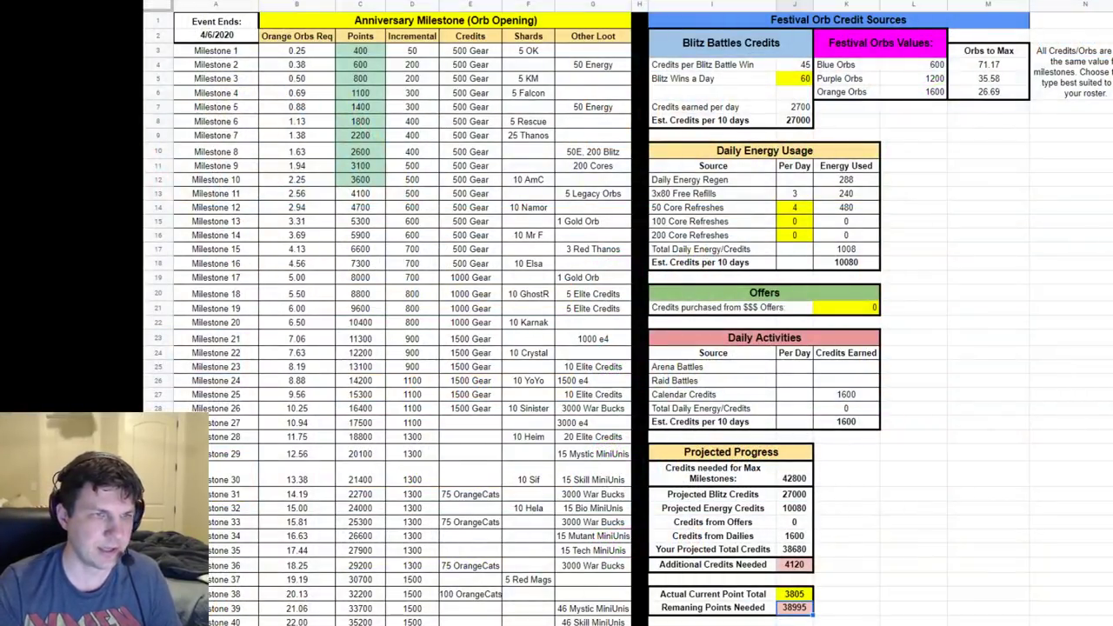
Switch to the spreadsheet and examine the Points and Incremental values from Milestone 1 down to Milestone 37.
left_click(424, 52)
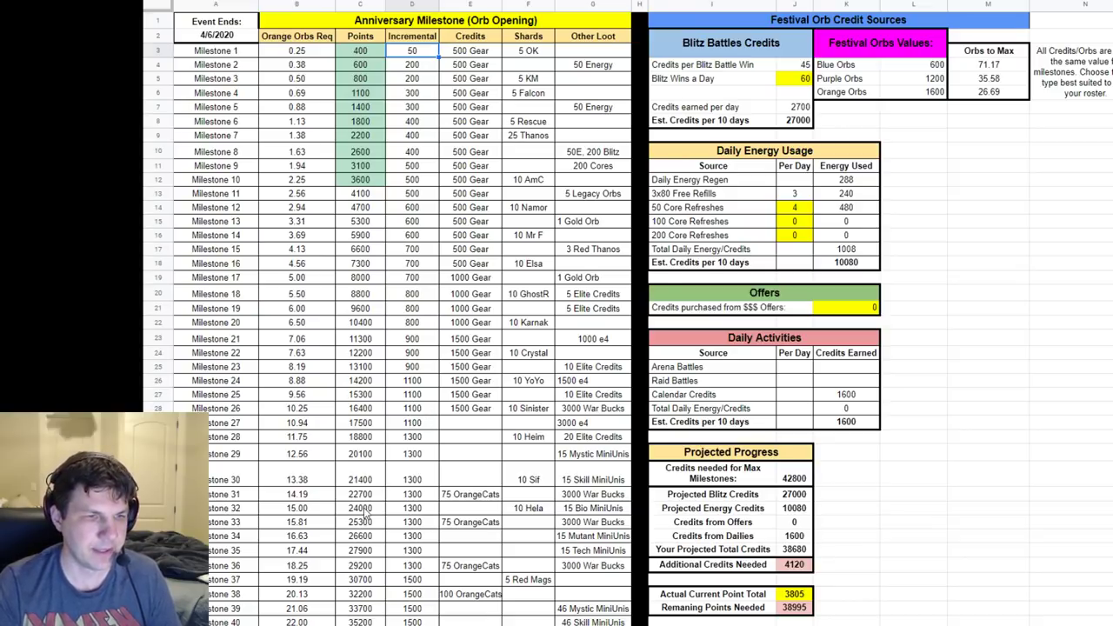
left_click(363, 384)
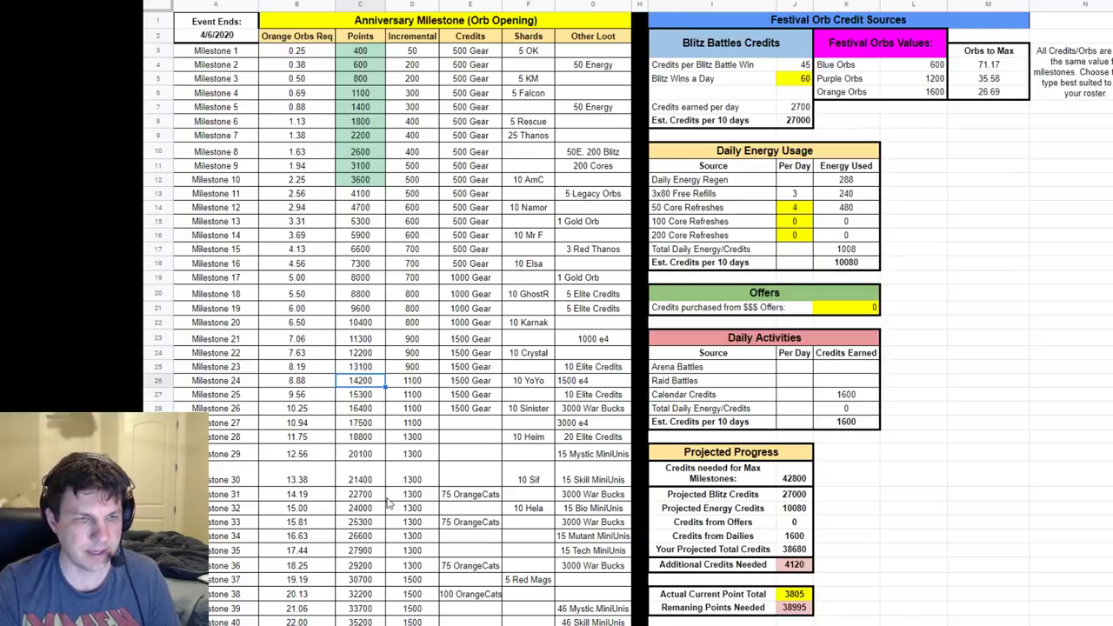
left_click(356, 538)
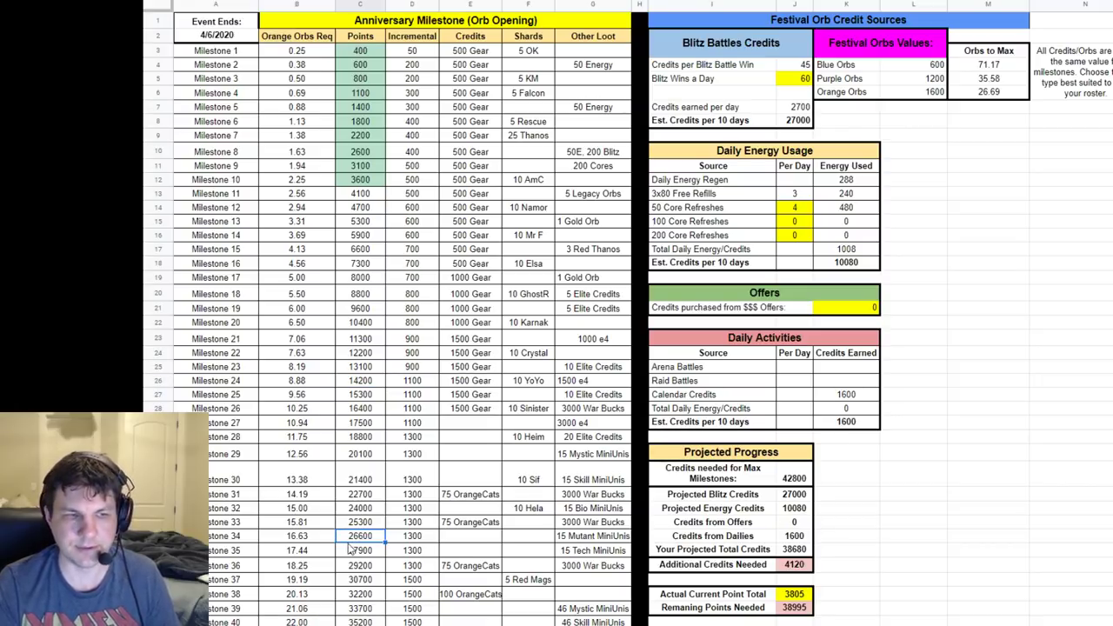
left_click(407, 584)
left_click(970, 479)
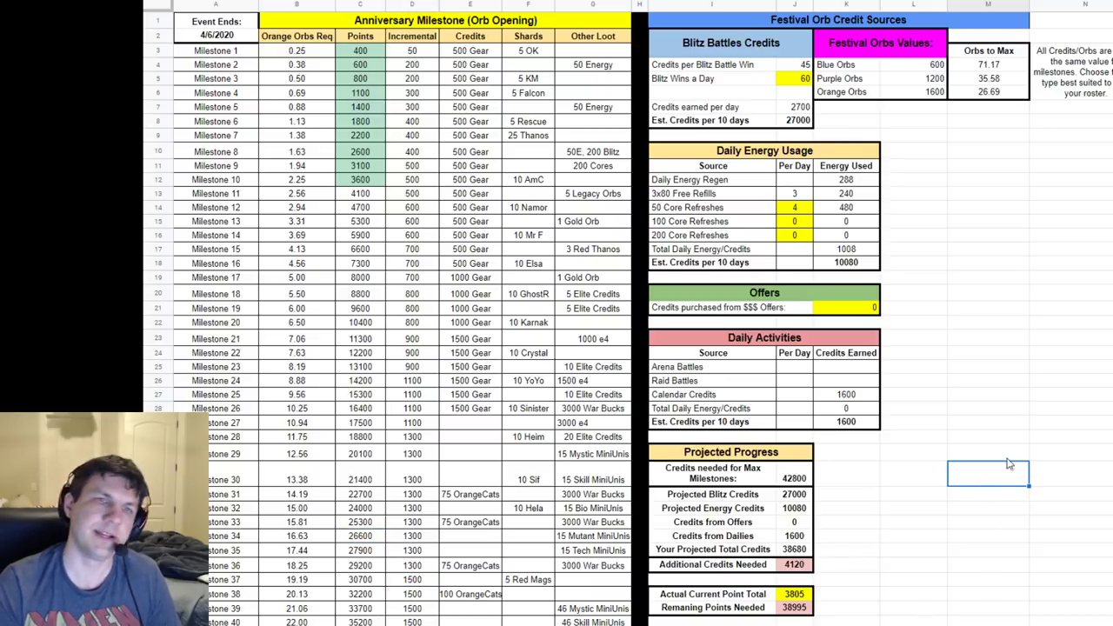
left_click(998, 369)
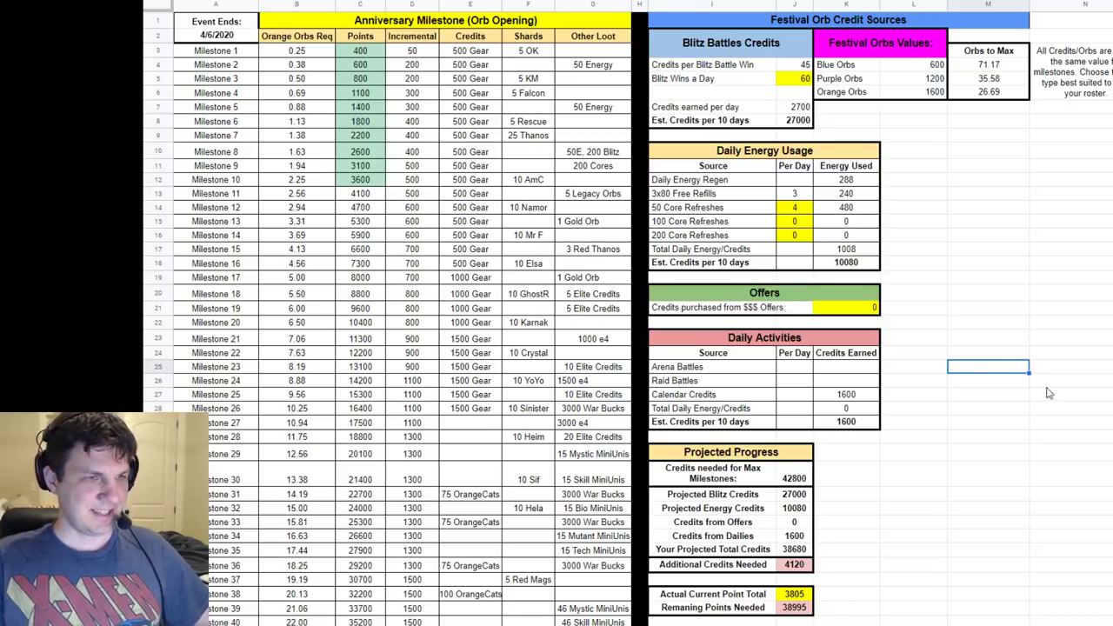
left_click(1047, 357)
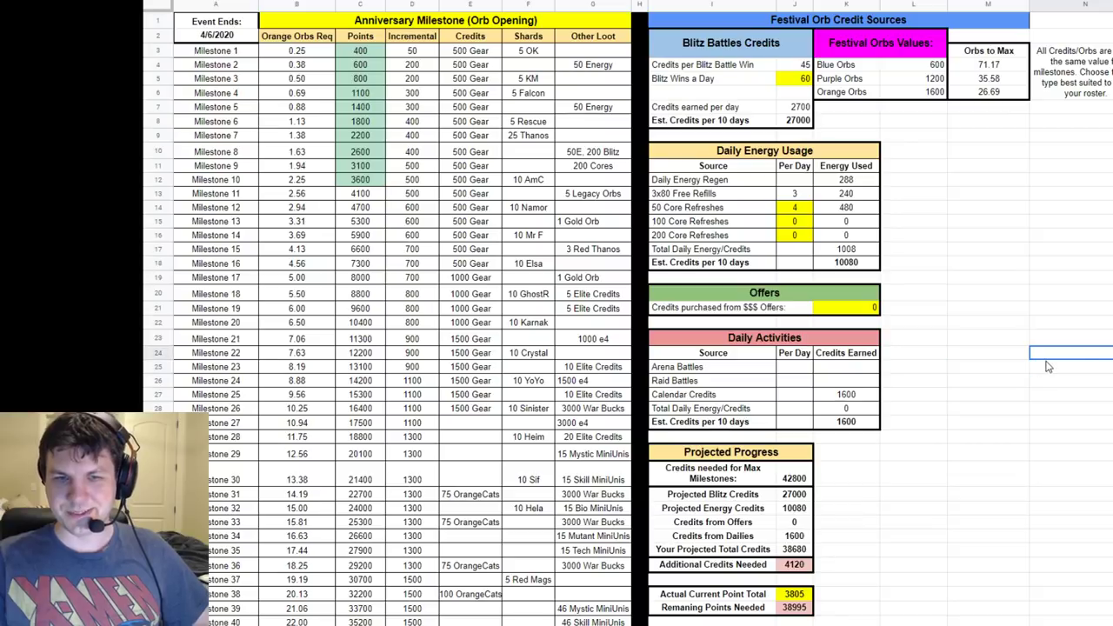